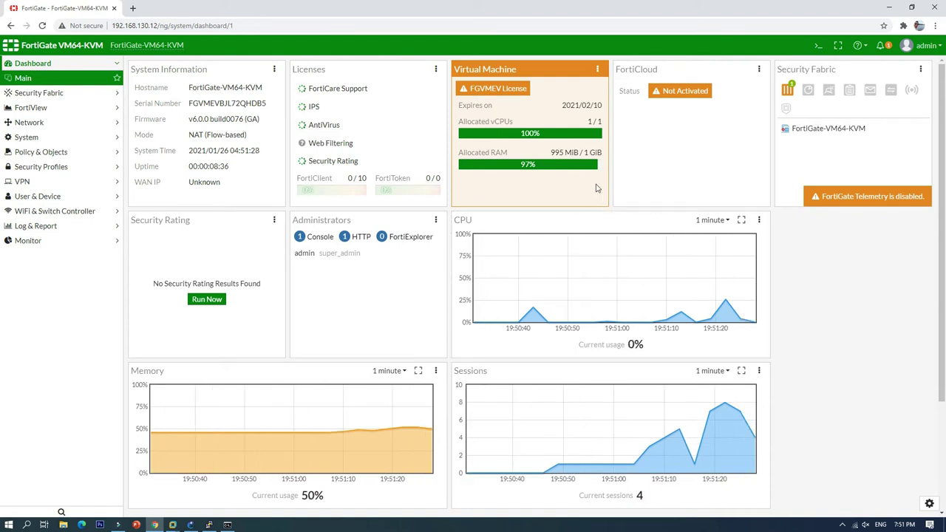
{"action": "mouse_move", "coordinate": [581, 110]}
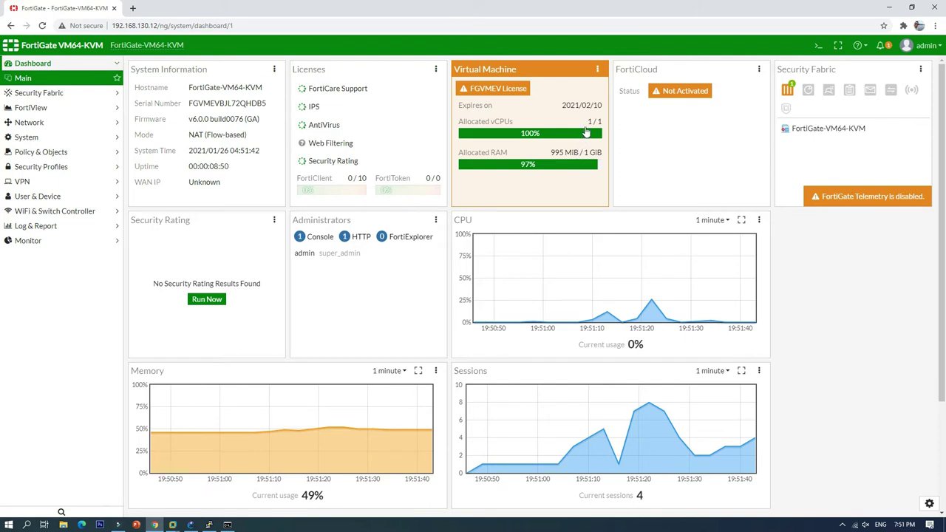
{"action": "mouse_move", "coordinate": [337, 146]}
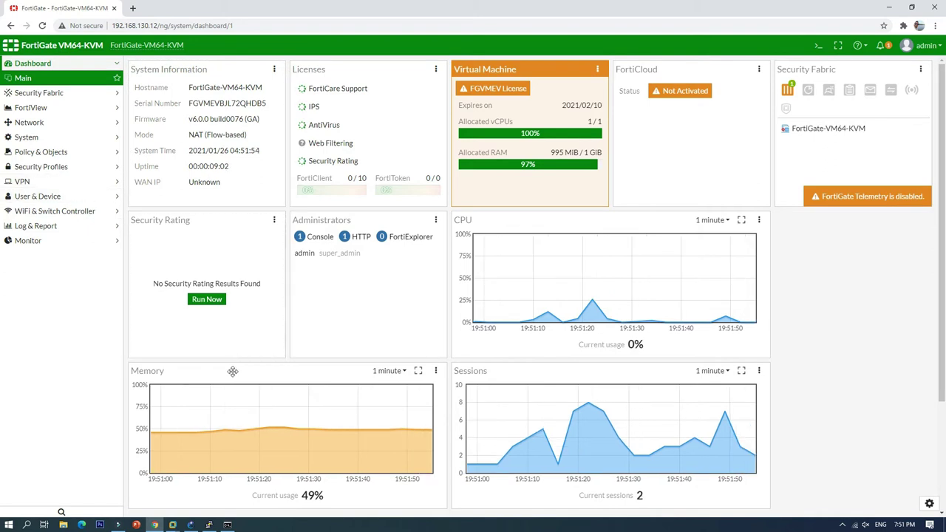
{"action": "left_click", "coordinate": [209, 525]}
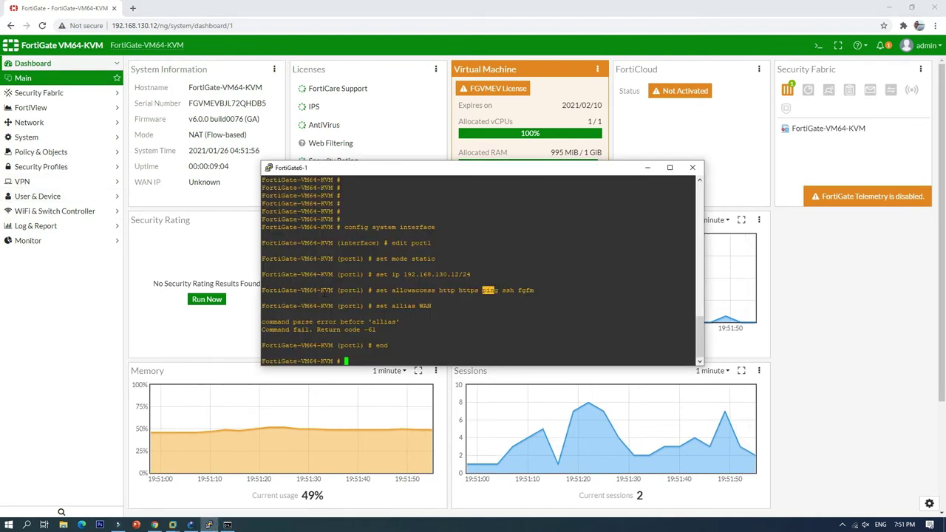
{"action": "left_click", "coordinate": [647, 167]}
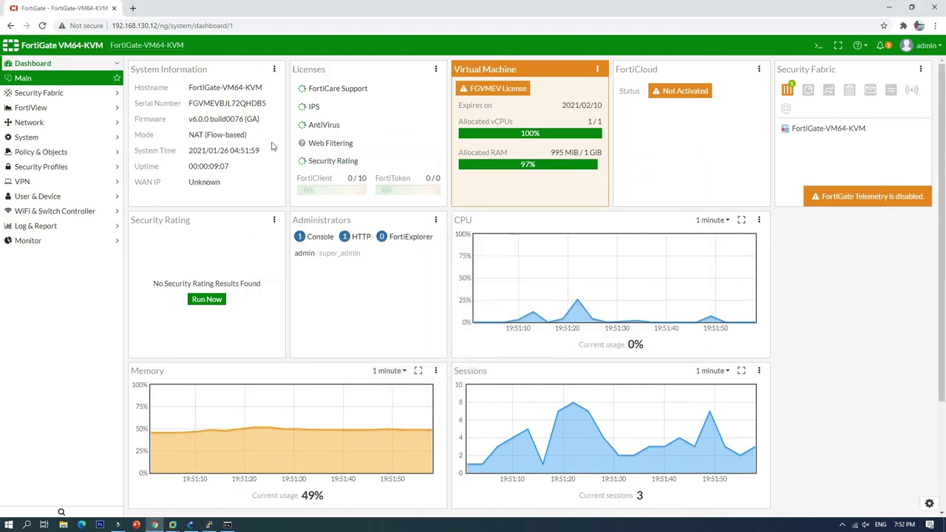
Step: Open the firewall's network interface list and select port1 to review its address and allowed access
{"action": "left_click", "coordinate": [34, 124]}
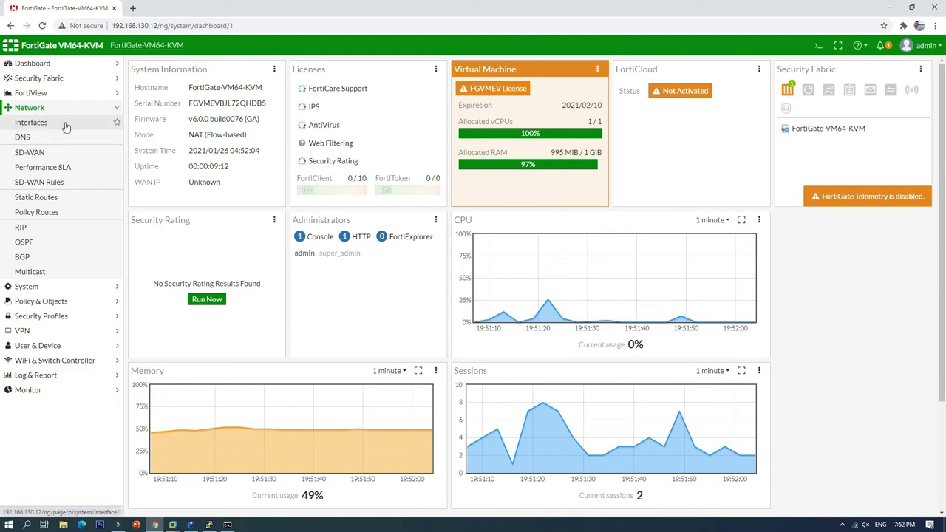
{"action": "left_click", "coordinate": [48, 125]}
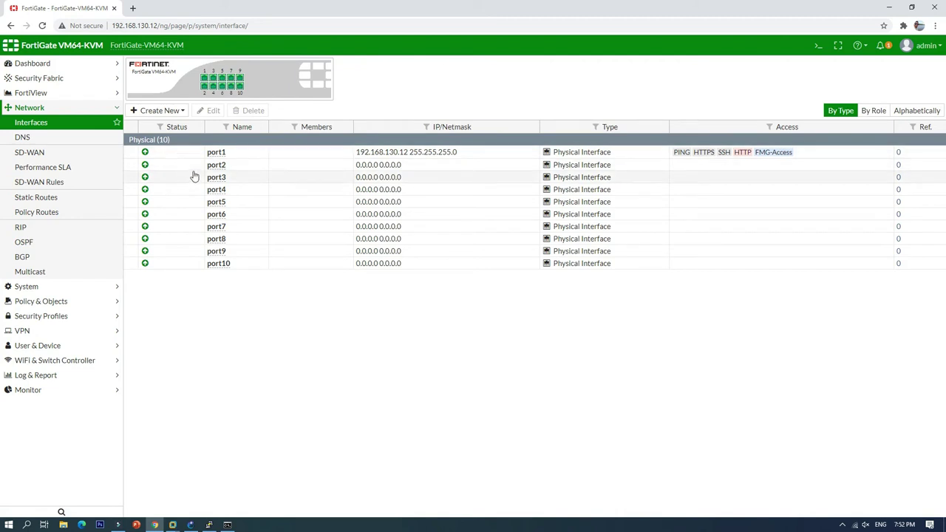
{"action": "left_click", "coordinate": [242, 153]}
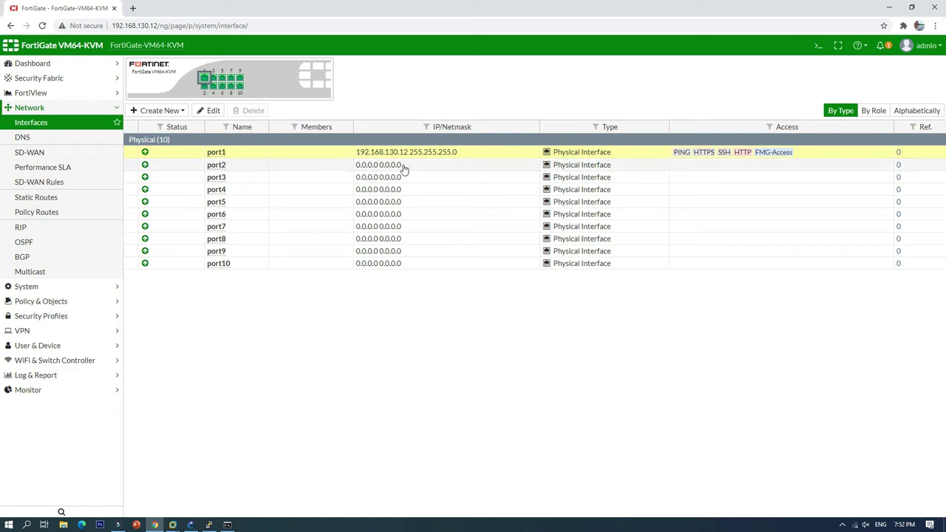
Step: Switch to the FortiGate6-1 console, enter the system interface configuration and start editing port2
{"action": "left_click", "coordinate": [209, 525]}
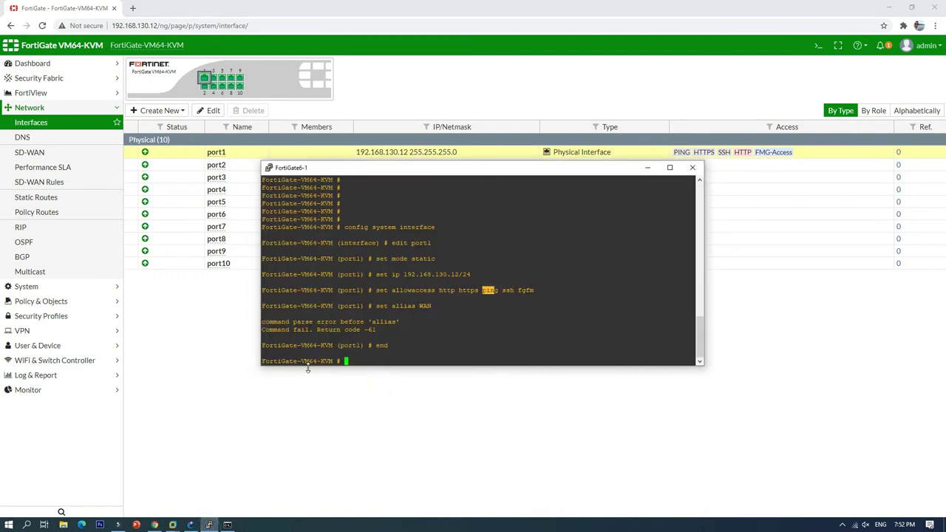
{"action": "type", "text": "config system interface"}
{"action": "key", "text": "Return"}
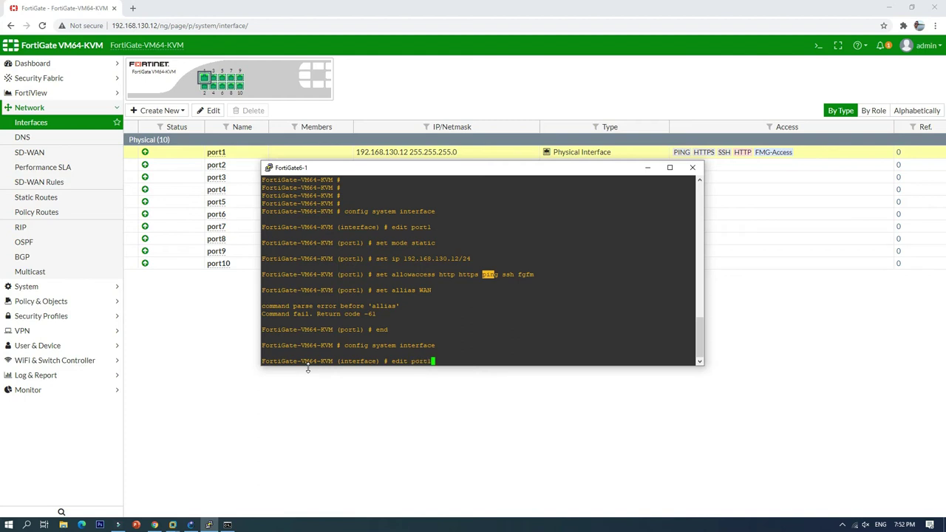
{"action": "key", "text": "BackSpace"}
{"action": "key", "text": "BackSpace"}
{"action": "key", "text": "BackSpace"}
{"action": "key", "text": "BackSpace"}
{"action": "key", "text": "BackSpace"}
{"action": "type", "text": "port2"}
{"action": "key", "text": "Return"}
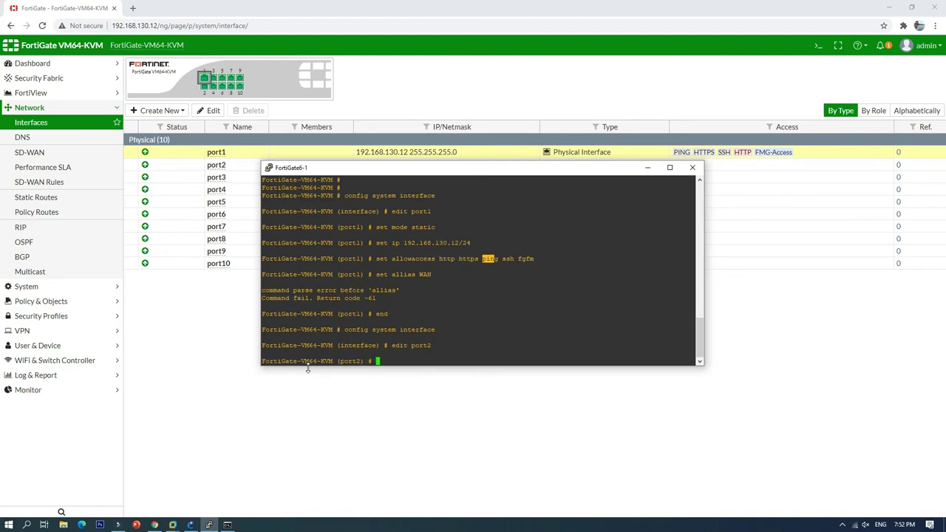
Step: Set port2 to static mode with IP address 10.10.10.1/24 and end the interface configuration
{"action": "type", "text": "set mode static"}
{"action": "key", "text": "Return"}
{"action": "type", "text": "set  ip"}
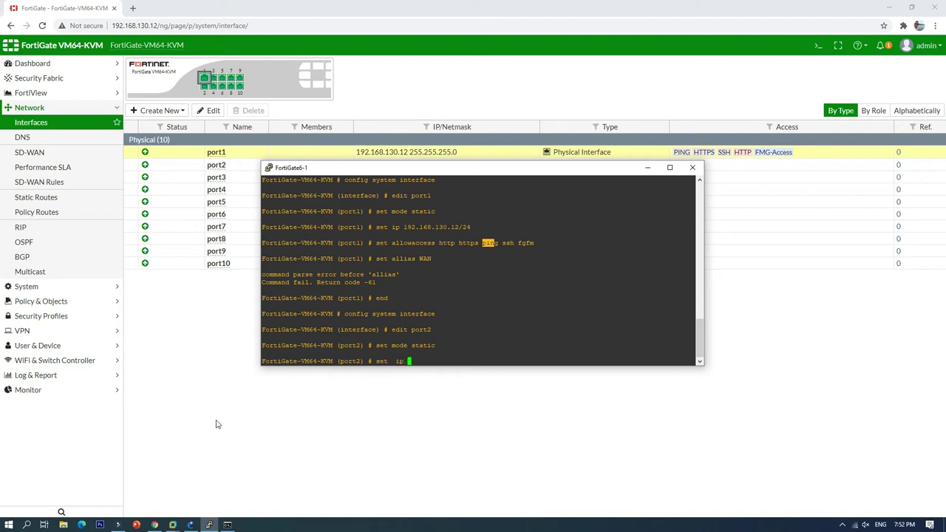
{"action": "mouse_move", "coordinate": [191, 525]}
{"action": "mouse_move", "coordinate": [200, 490]}
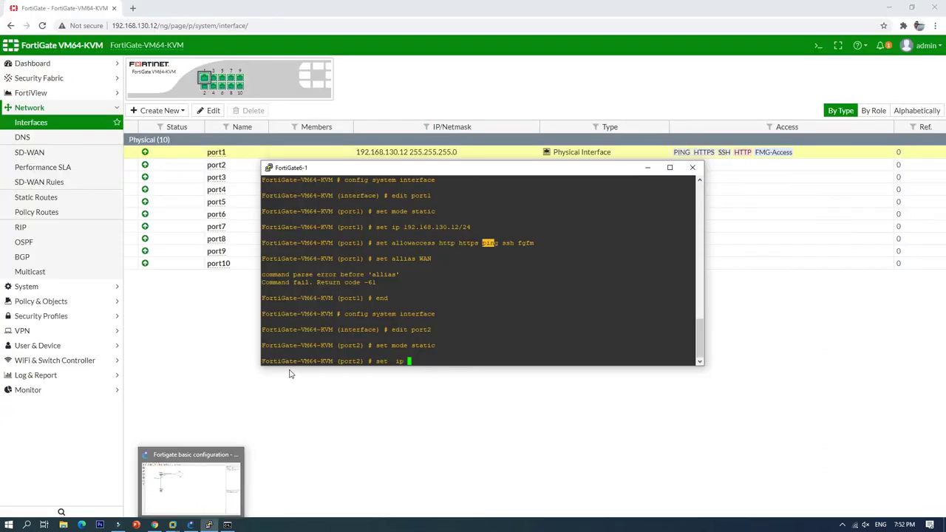
{"action": "type", "text": "ip 10.10.10.1/24"}
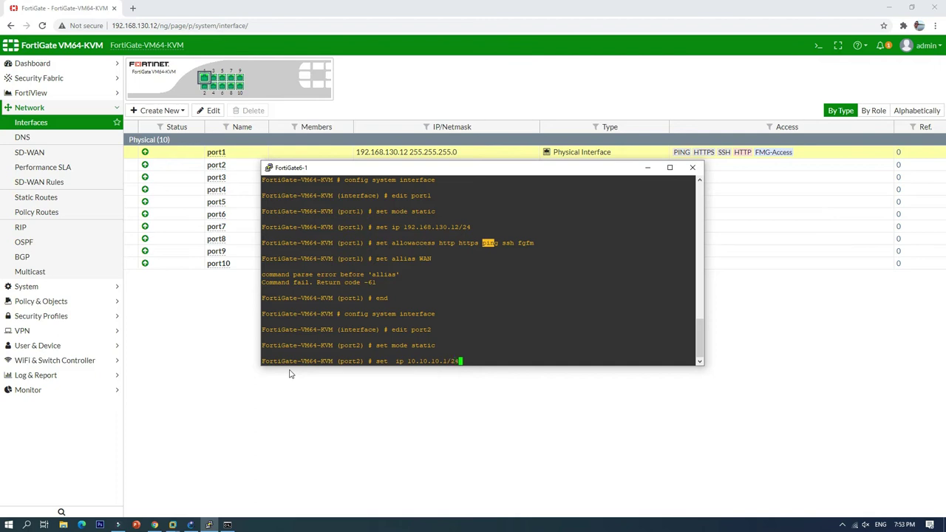
{"action": "key", "text": "Return"}
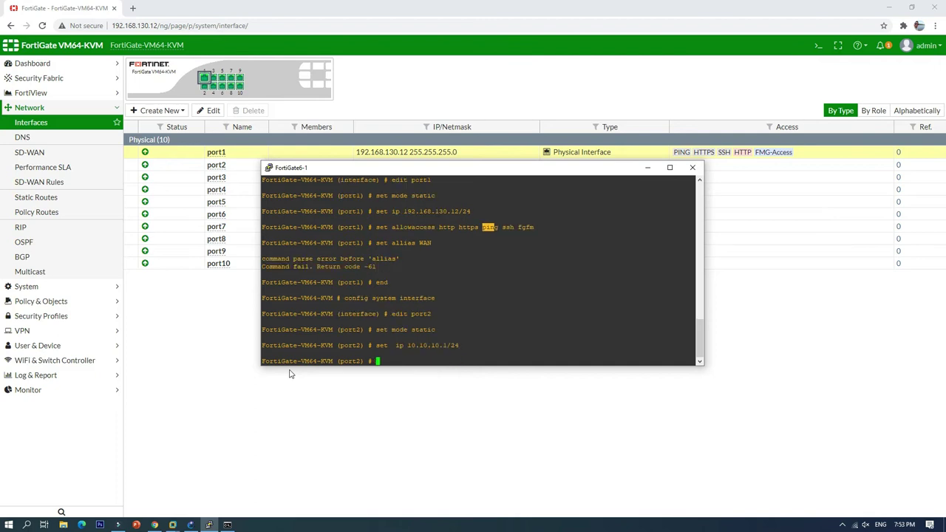
{"action": "type", "text": "end"}
{"action": "key", "text": "Return"}
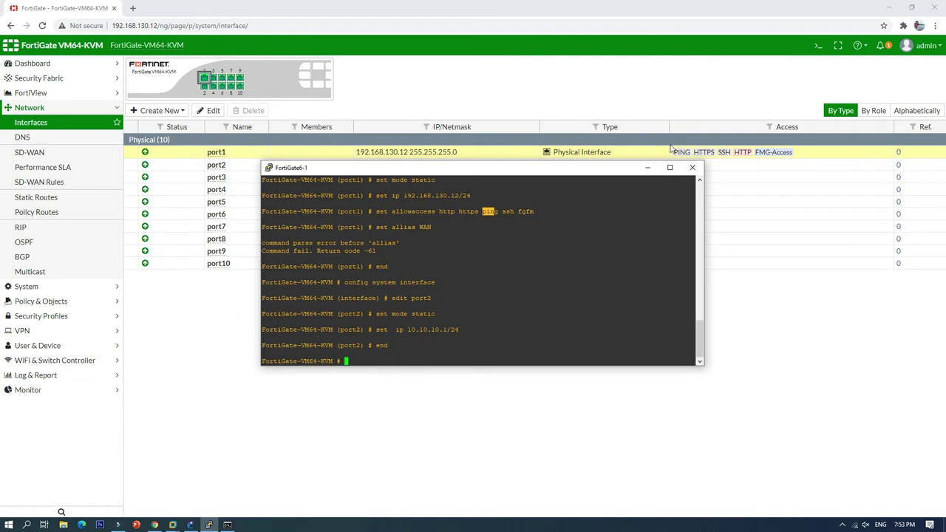
Step: Return to the FortiGate web interface and reload the interface list to check port2's address
{"action": "left_click", "coordinate": [648, 167]}
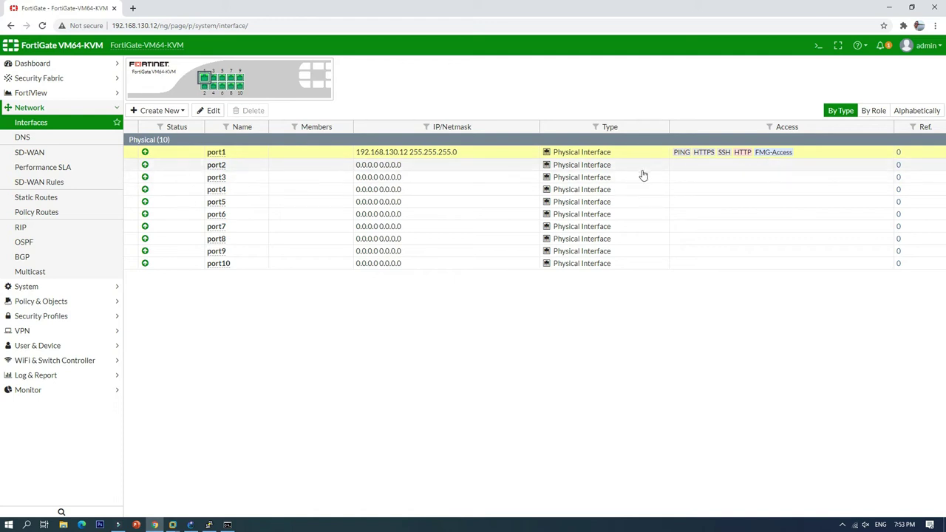
{"action": "left_click", "coordinate": [210, 525]}
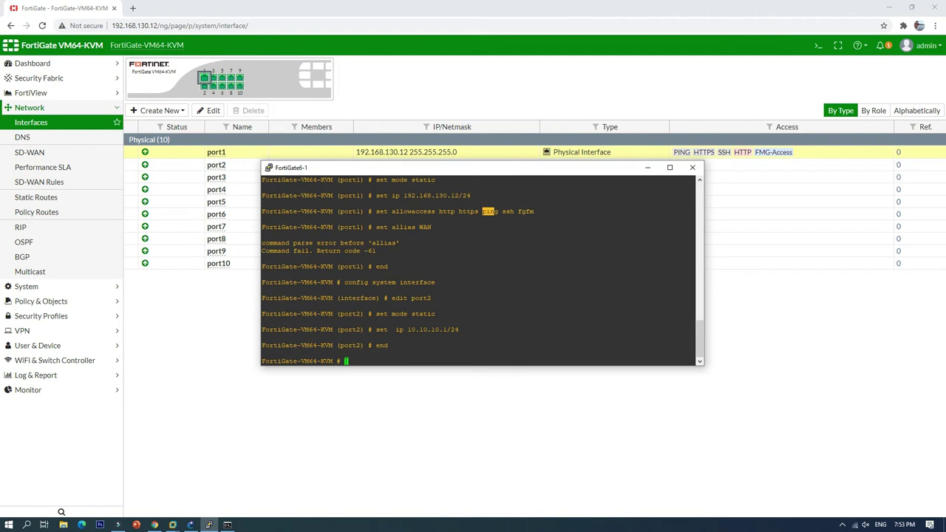
{"action": "left_click", "coordinate": [647, 168]}
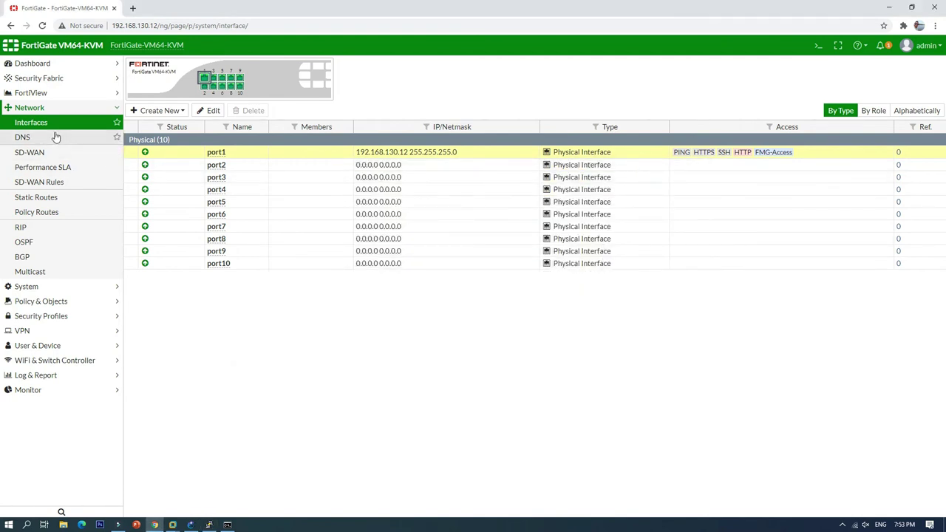
{"action": "left_click", "coordinate": [30, 124]}
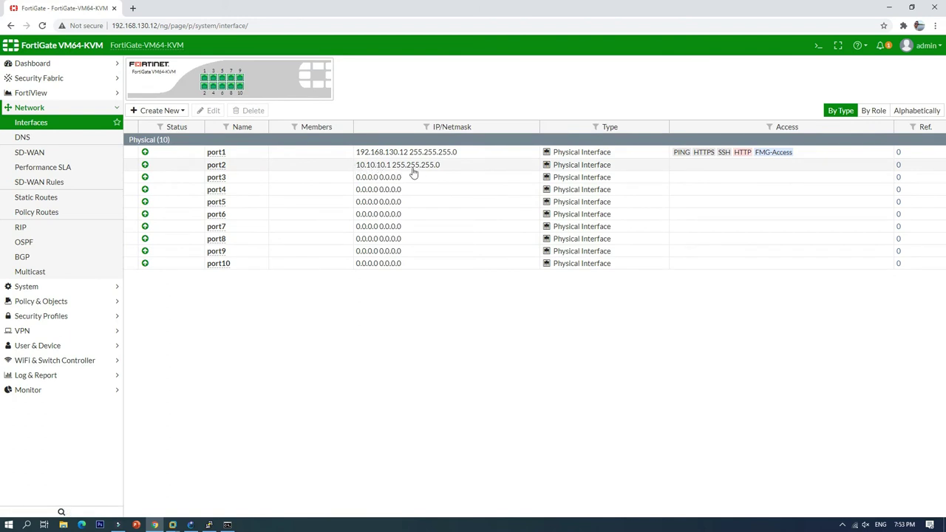
Step: Edit port1, giving it the alias WAN and the role WAN, and save the interface
{"action": "left_click", "coordinate": [290, 152]}
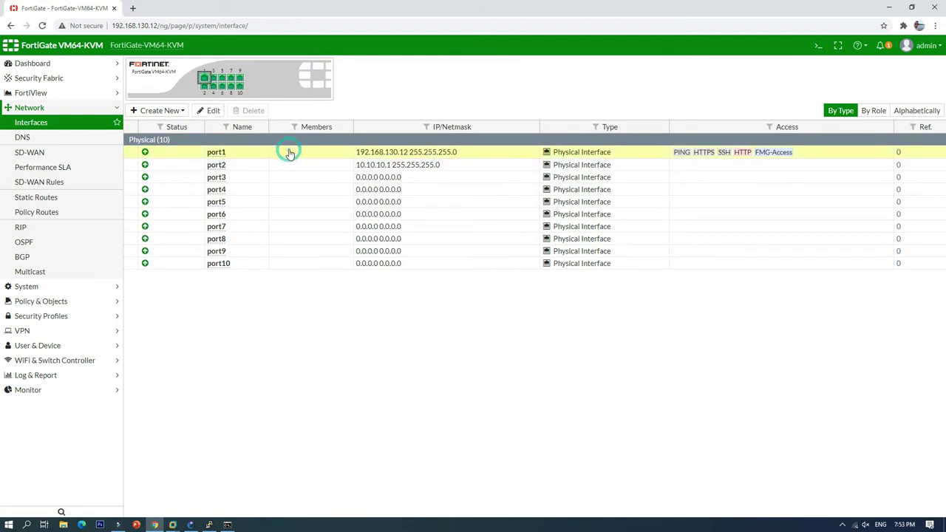
{"action": "left_click", "coordinate": [210, 111]}
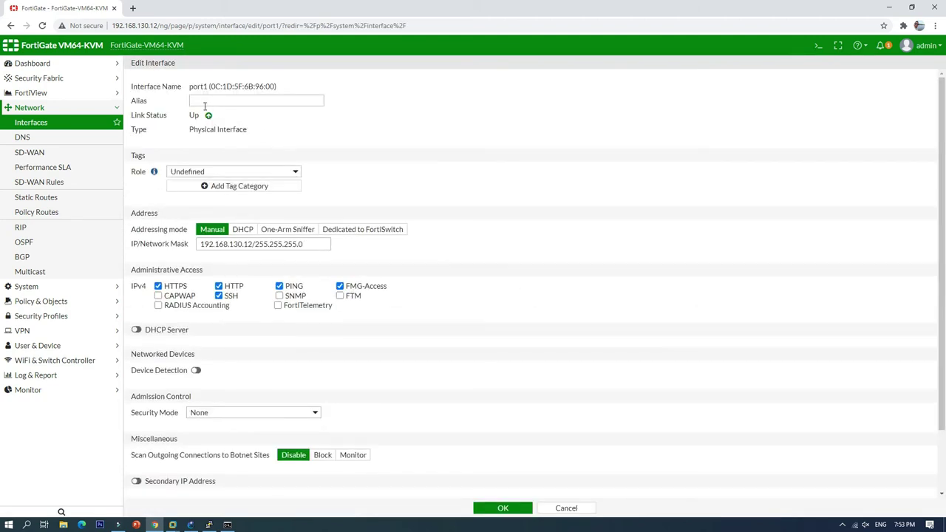
{"action": "left_click", "coordinate": [198, 100]}
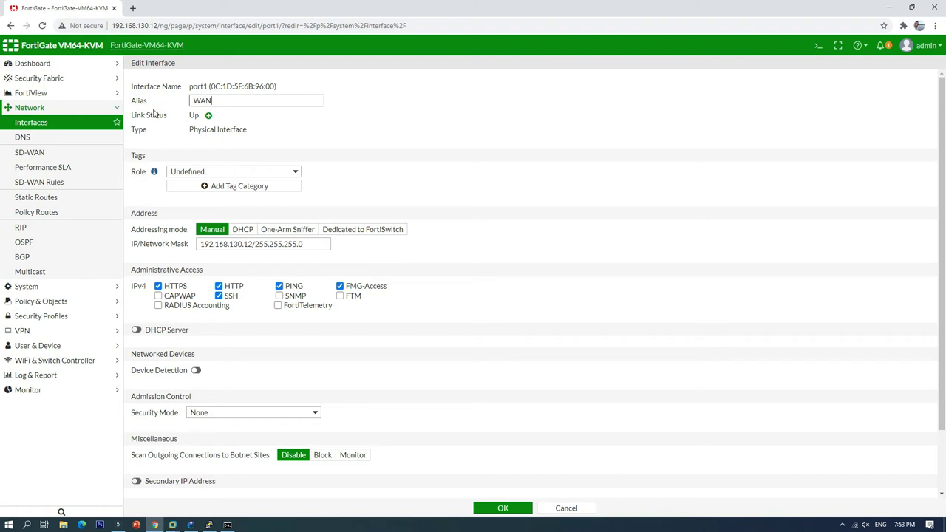
{"action": "left_click", "coordinate": [242, 174]}
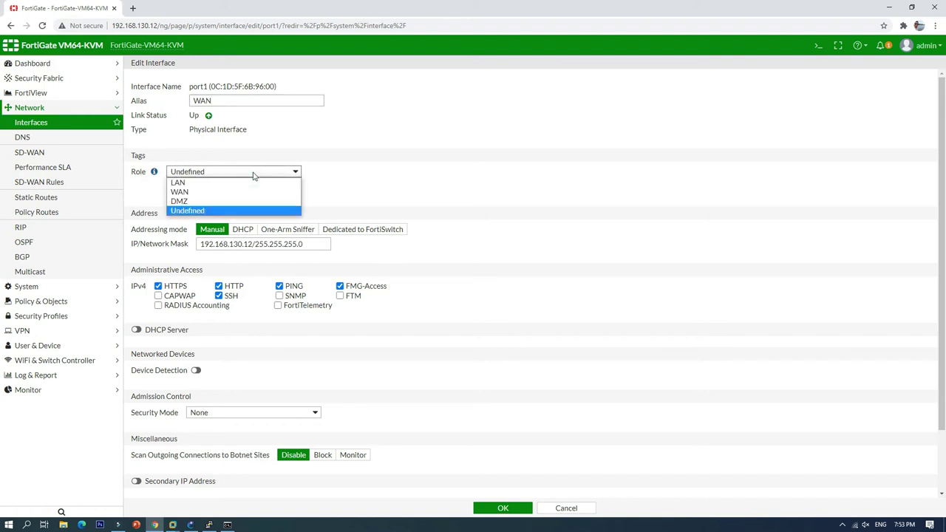
{"action": "left_click", "coordinate": [213, 193]}
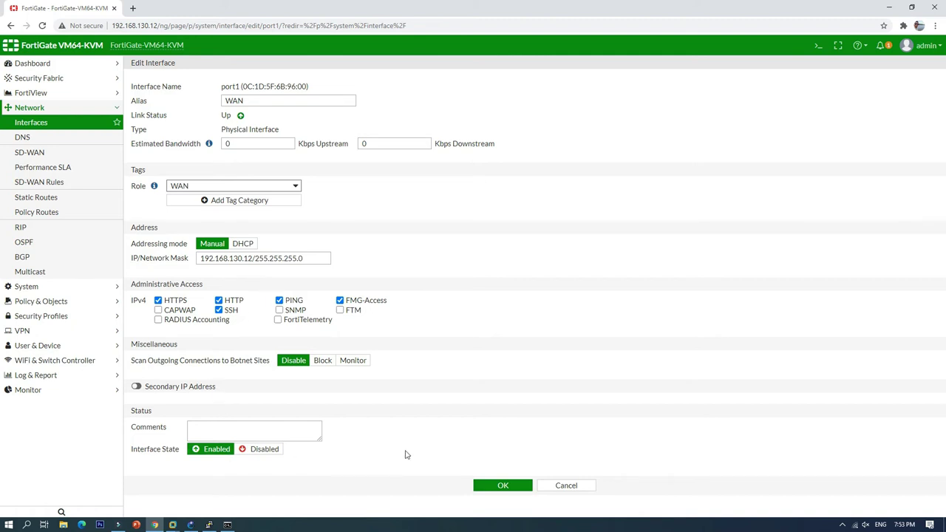
{"action": "left_click", "coordinate": [502, 484]}
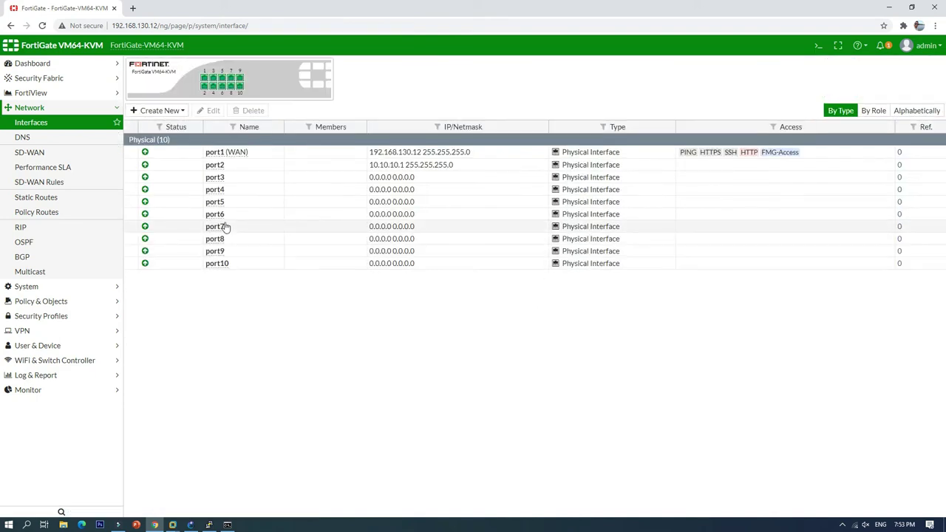
Step: Open port2 for editing and set its role to LAN and its alias to Local-LAN
{"action": "left_click", "coordinate": [244, 165]}
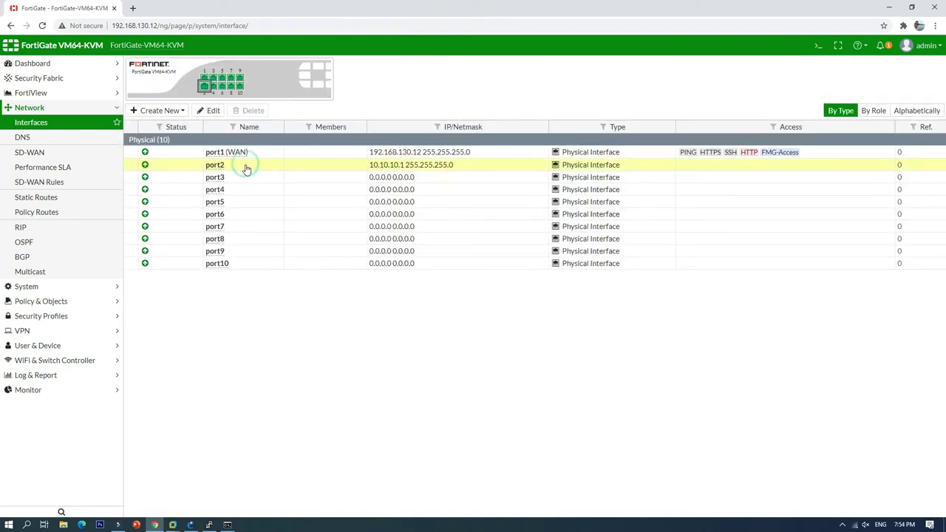
{"action": "left_click", "coordinate": [213, 110]}
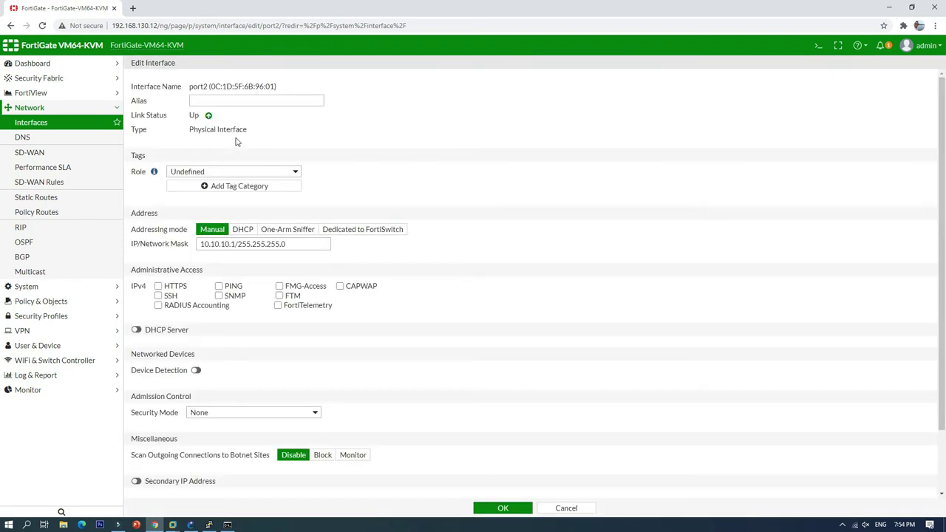
{"action": "left_click", "coordinate": [224, 172]}
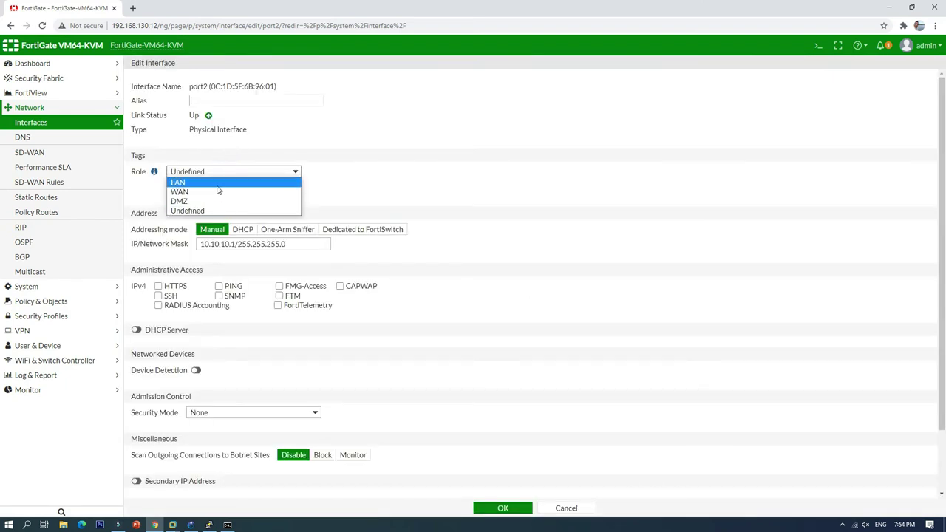
{"action": "left_click", "coordinate": [219, 182]}
{"action": "left_click", "coordinate": [235, 99]}
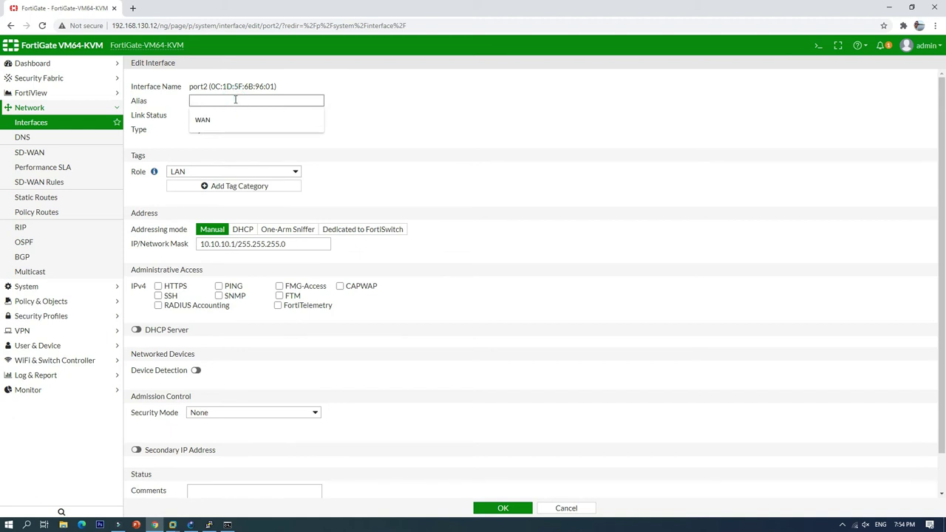
{"action": "type", "text": "Local-LAN"}
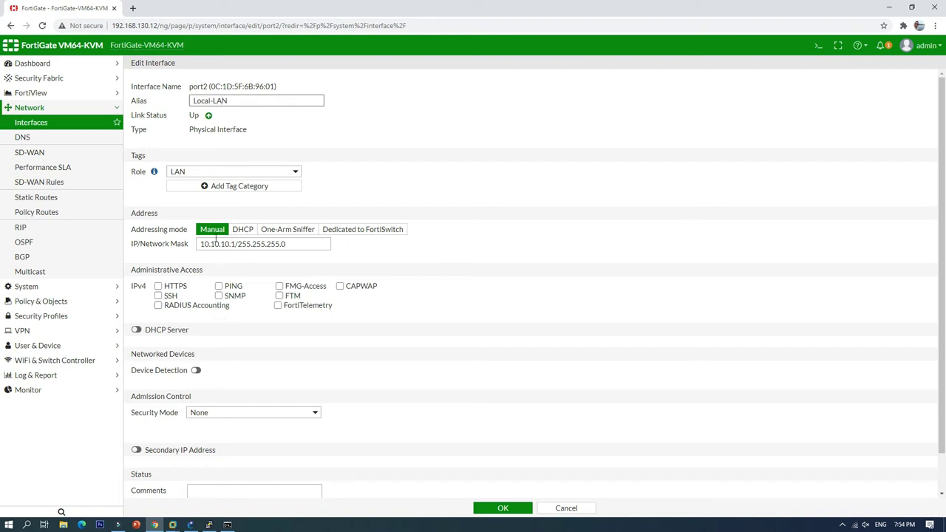
Step: Allow HTTPS, PING, SSH and FMG-Access as IPv4 administrative access on port2
{"action": "left_click", "coordinate": [158, 287]}
{"action": "left_click", "coordinate": [220, 287]}
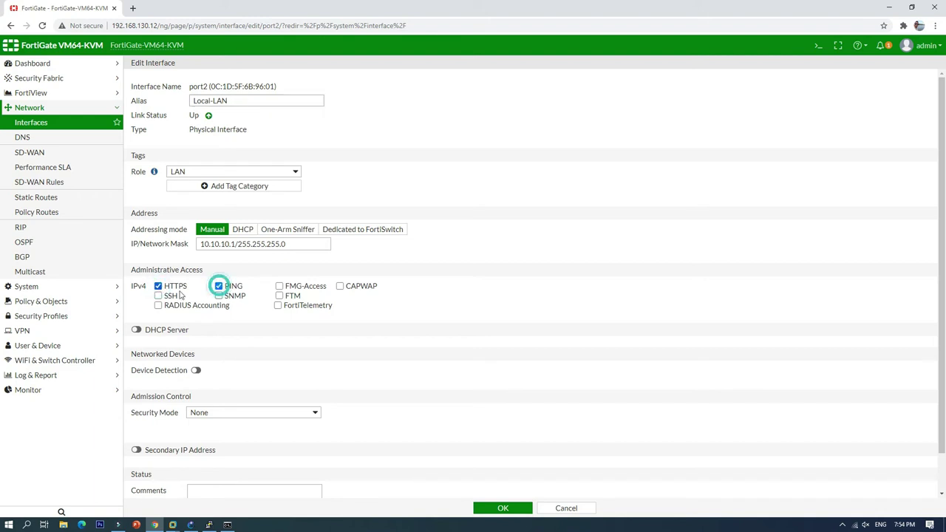
{"action": "left_click", "coordinate": [158, 296]}
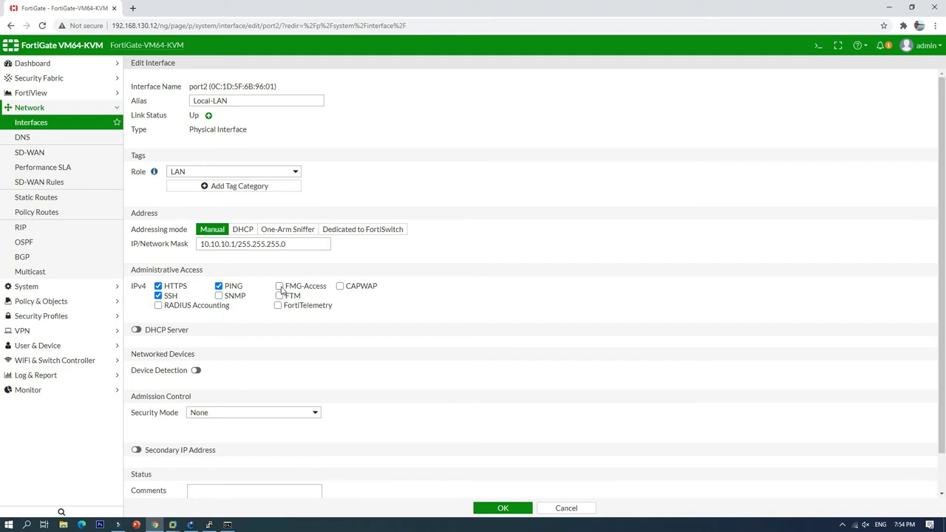
{"action": "left_click", "coordinate": [281, 287]}
Step: Enable the DHCP server on port2
{"action": "scroll", "coordinate": [229, 327], "scroll_direction": "down", "scroll_amount": 1}
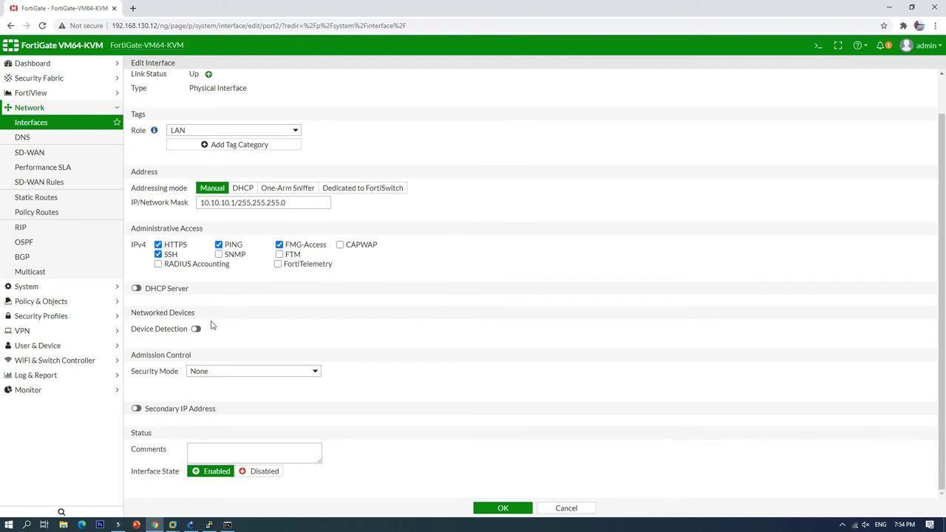
{"action": "left_click", "coordinate": [137, 289]}
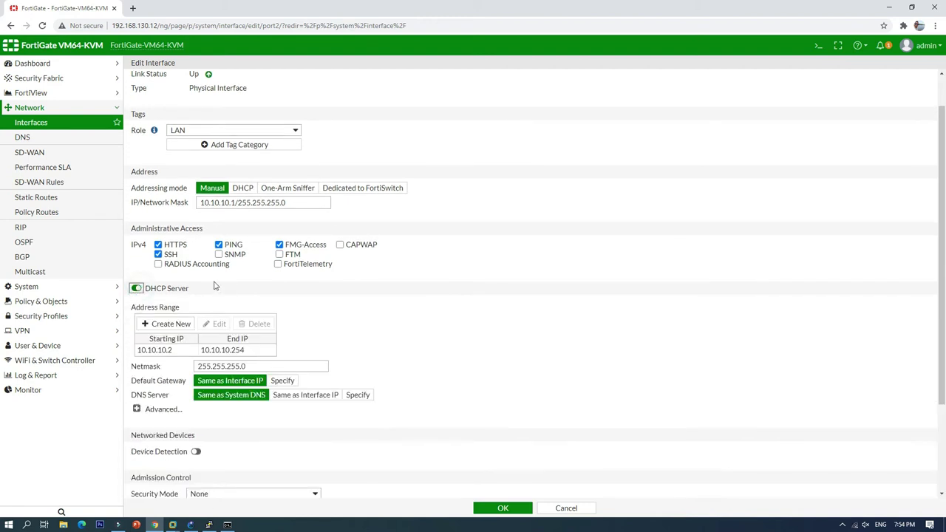
{"action": "scroll", "coordinate": [167, 311], "scroll_direction": "down", "scroll_amount": 1}
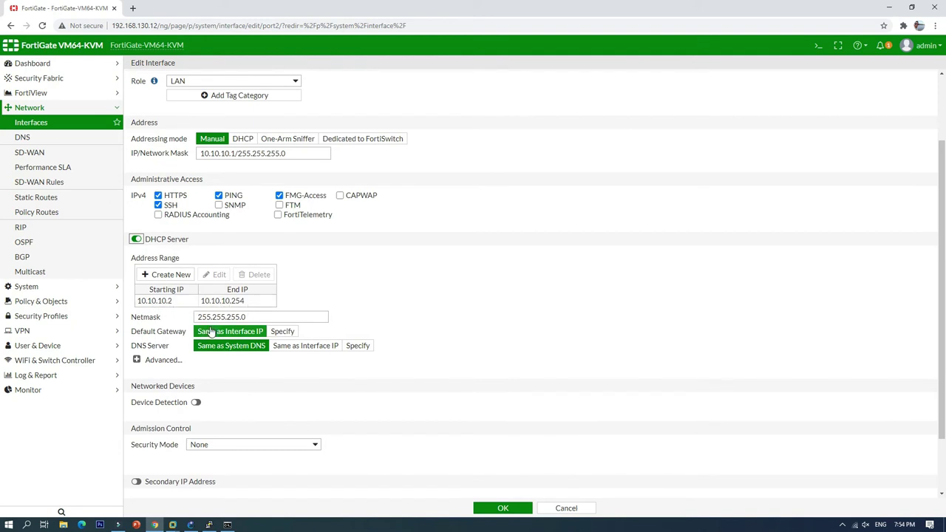
Step: Specify 1.1.1.1,8.8.8.8 as the DNS servers handed out by port2's DHCP server
{"action": "scroll", "coordinate": [251, 307], "scroll_direction": "down", "scroll_amount": 1}
{"action": "left_click_drag", "start_coordinate": [261, 265], "coordinate": [190, 269]}
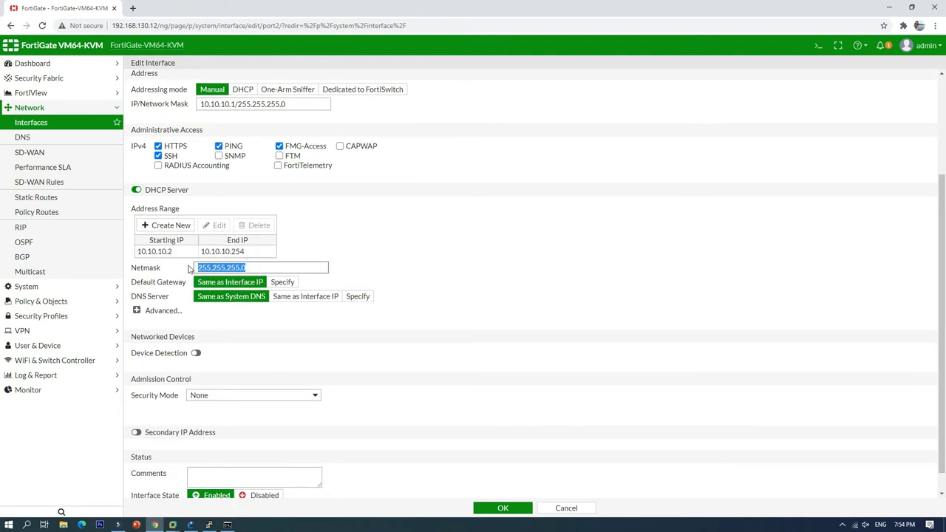
{"action": "left_click", "coordinate": [358, 297]}
{"action": "double_click", "coordinate": [410, 295]}
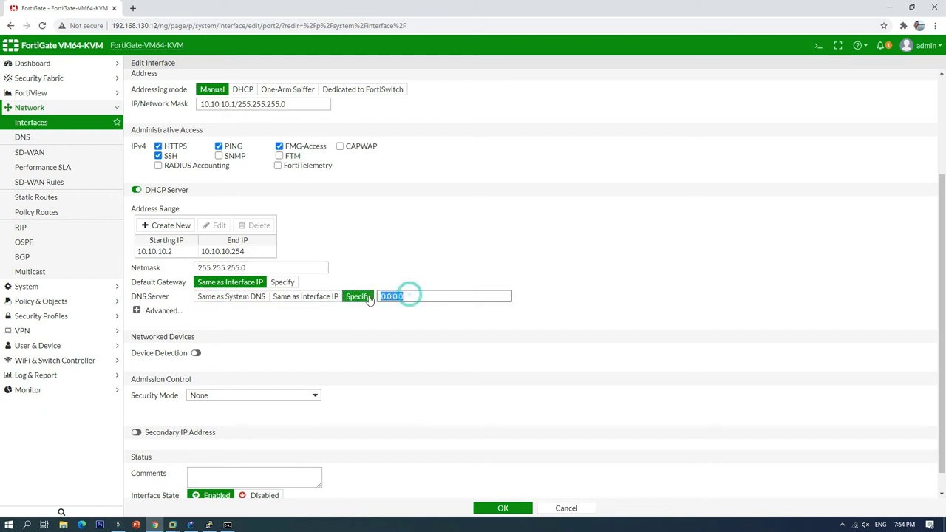
{"action": "left_click", "coordinate": [477, 318]}
{"action": "double_click", "coordinate": [416, 299]}
{"action": "type", "text": "1.1"}
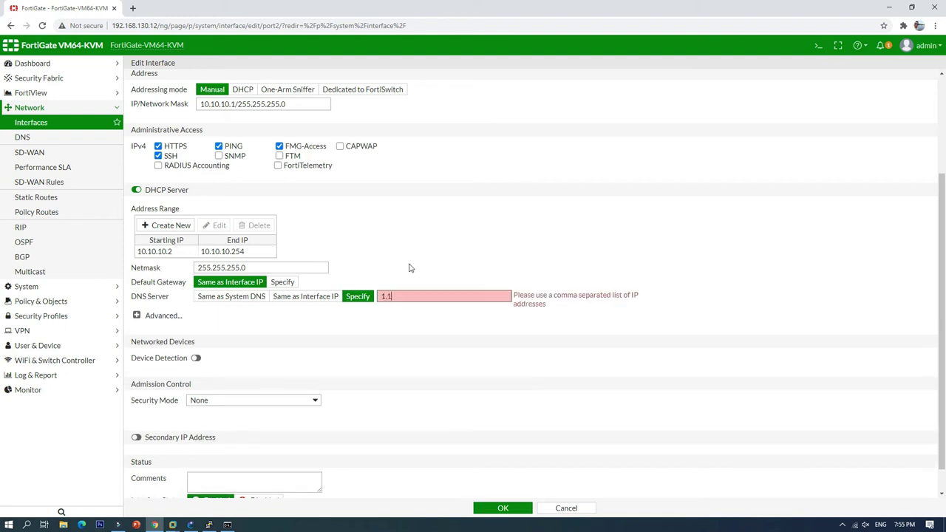
{"action": "type", "text": ".1.1"}
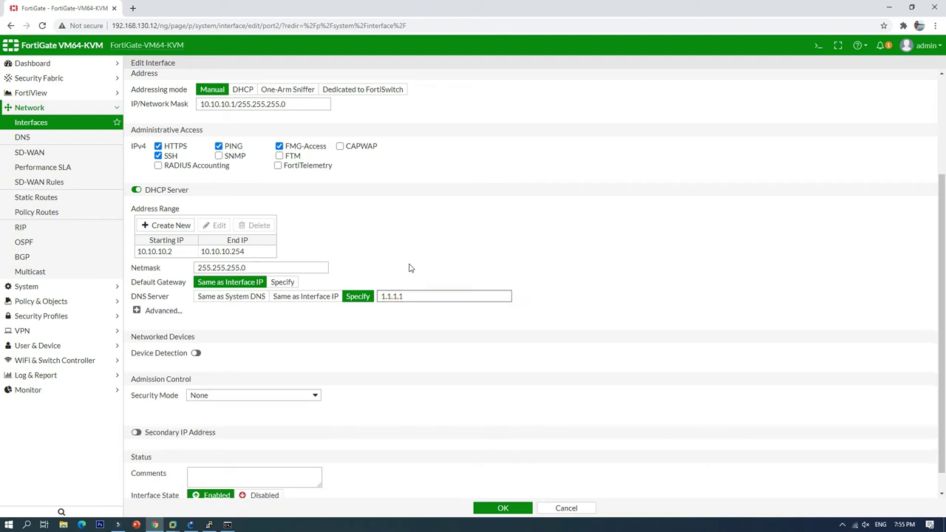
{"action": "type", "text": ","}
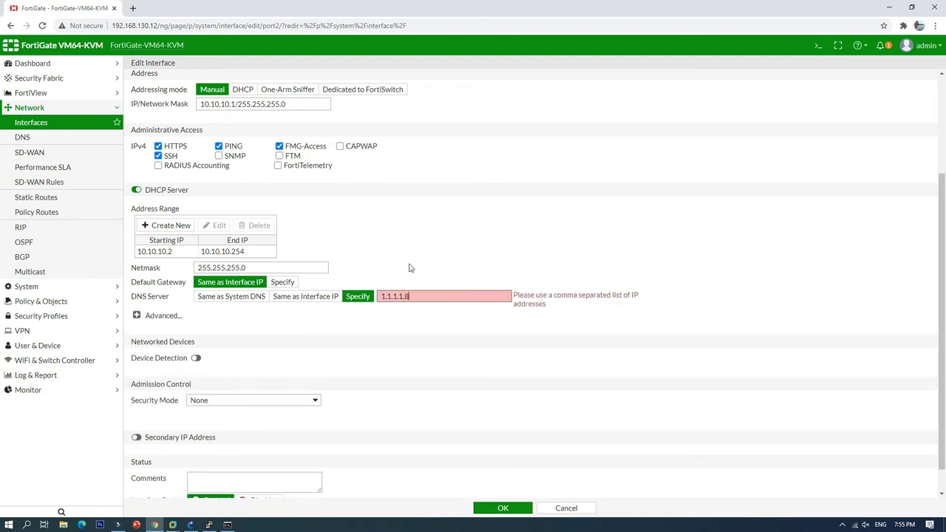
{"action": "type", "text": "8.8.8.8"}
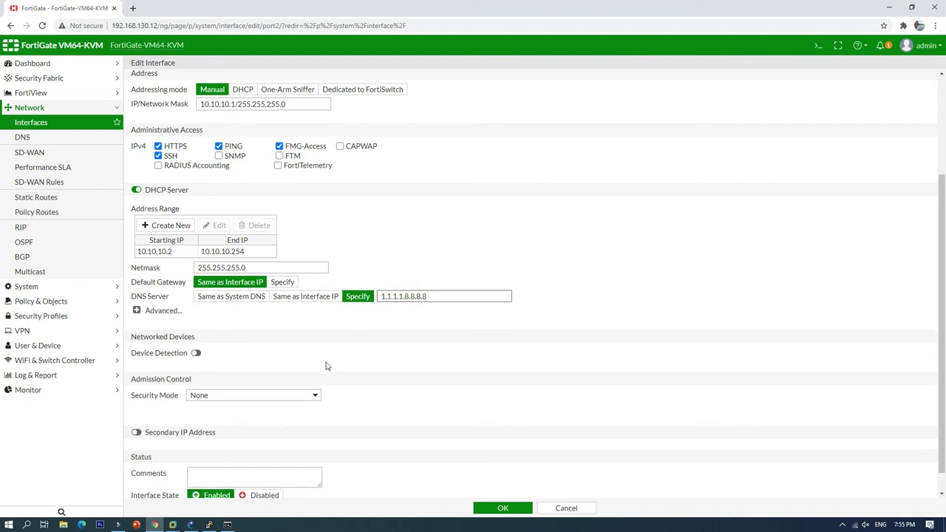
Step: Review the complete port2 interface configuration and save it
{"action": "scroll", "coordinate": [325, 366], "scroll_direction": "down", "scroll_amount": 1}
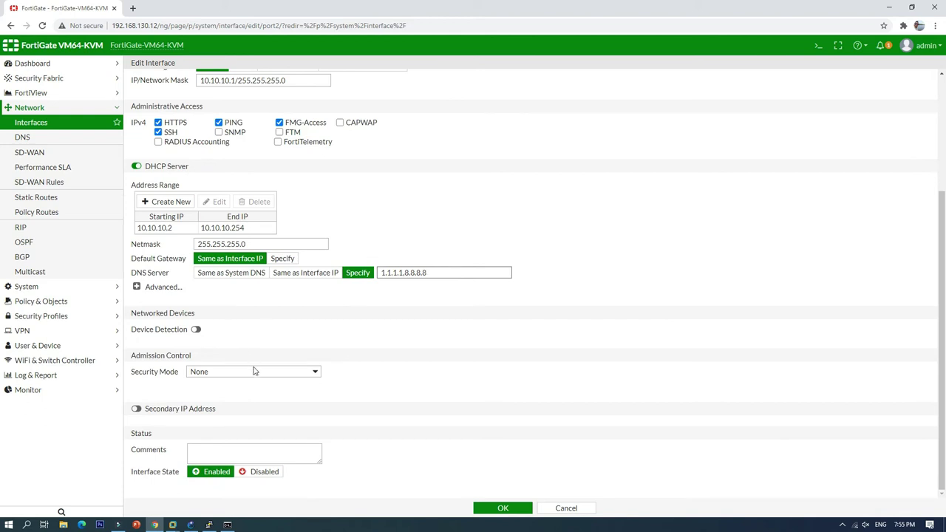
{"action": "scroll", "coordinate": [233, 338], "scroll_direction": "up", "scroll_amount": 3}
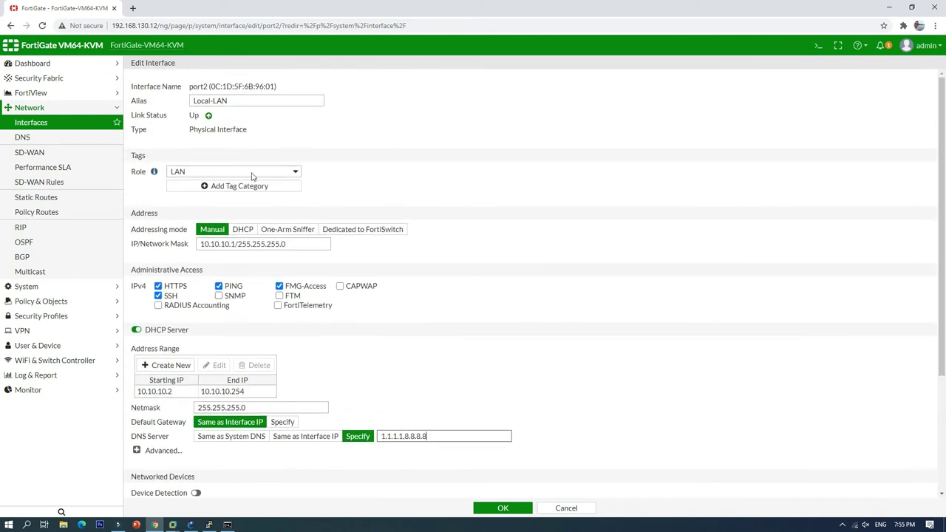
{"action": "scroll", "coordinate": [304, 296], "scroll_direction": "down", "scroll_amount": 3}
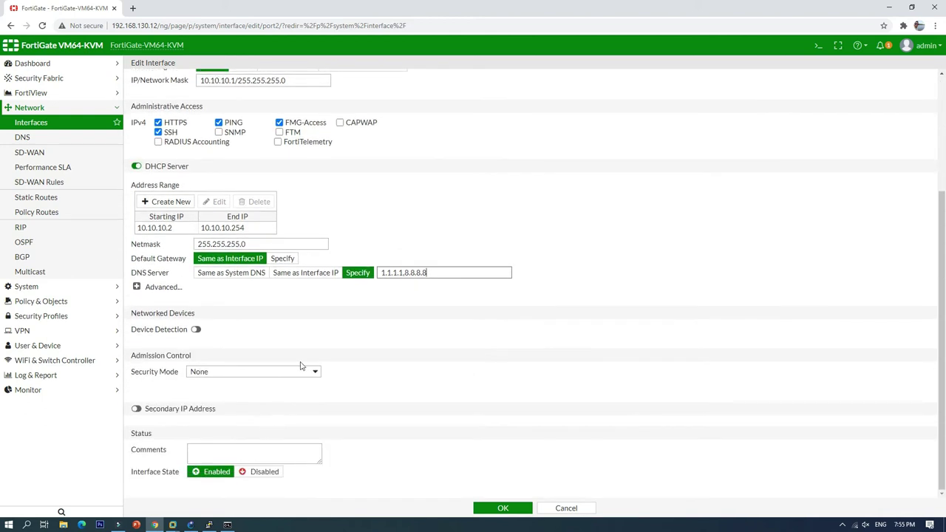
{"action": "scroll", "coordinate": [350, 415], "scroll_direction": "up", "scroll_amount": 3}
{"action": "scroll", "coordinate": [348, 400], "scroll_direction": "down", "scroll_amount": 3}
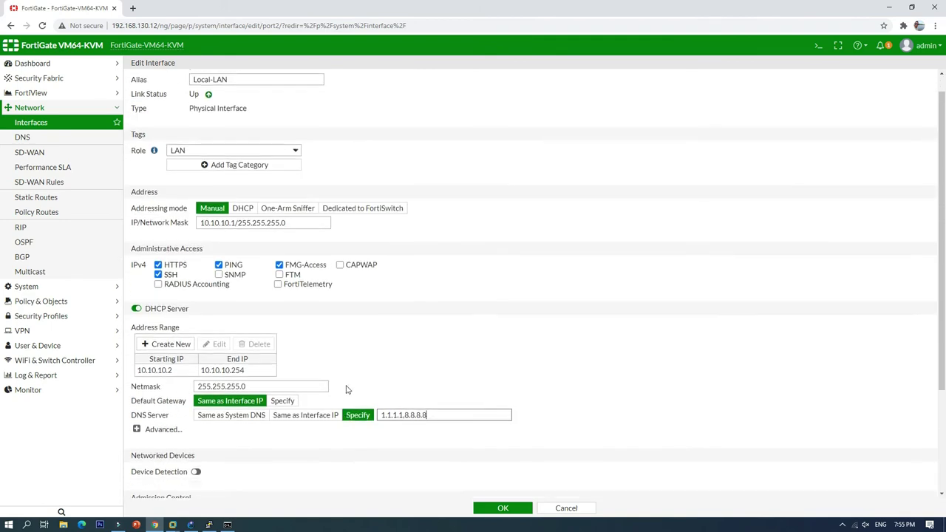
{"action": "left_click", "coordinate": [505, 508]}
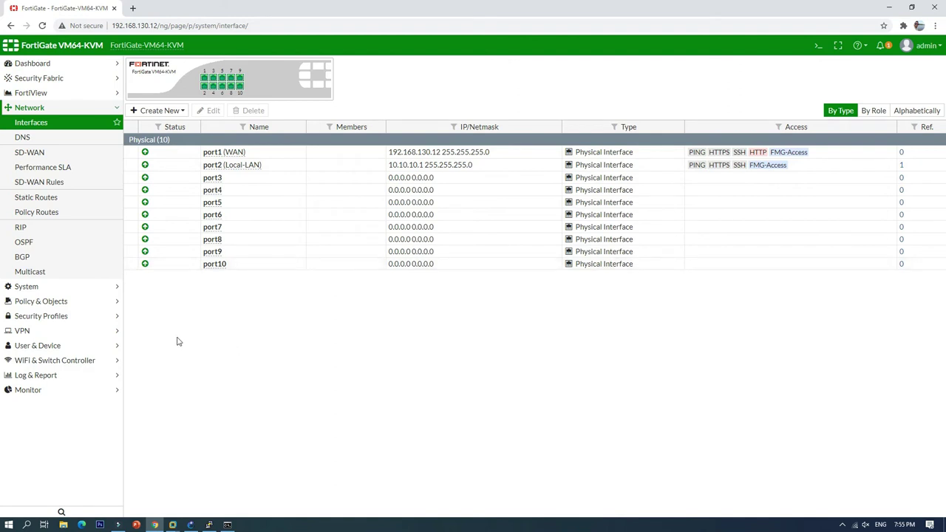
Step: Change the inspection mode to Proxy in the FortiGate system settings and apply the change
{"action": "left_click", "coordinate": [46, 290]}
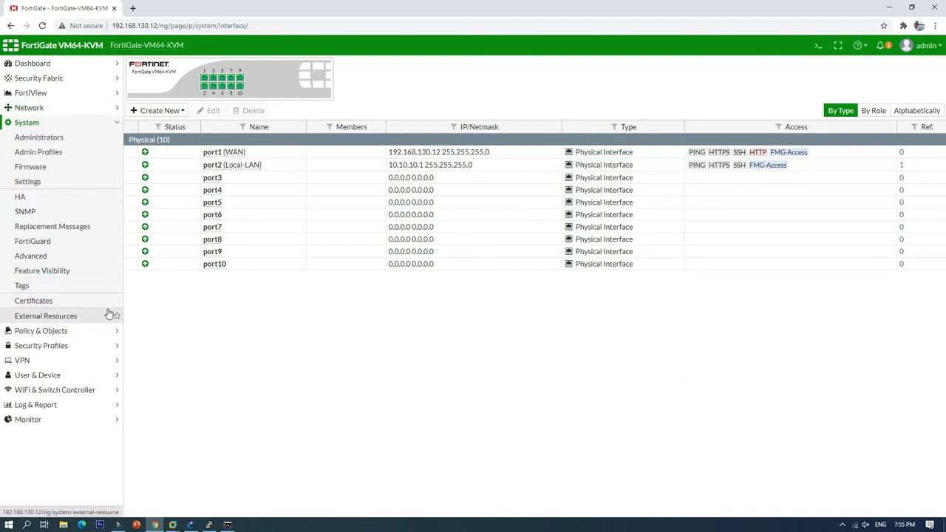
{"action": "left_click", "coordinate": [31, 185]}
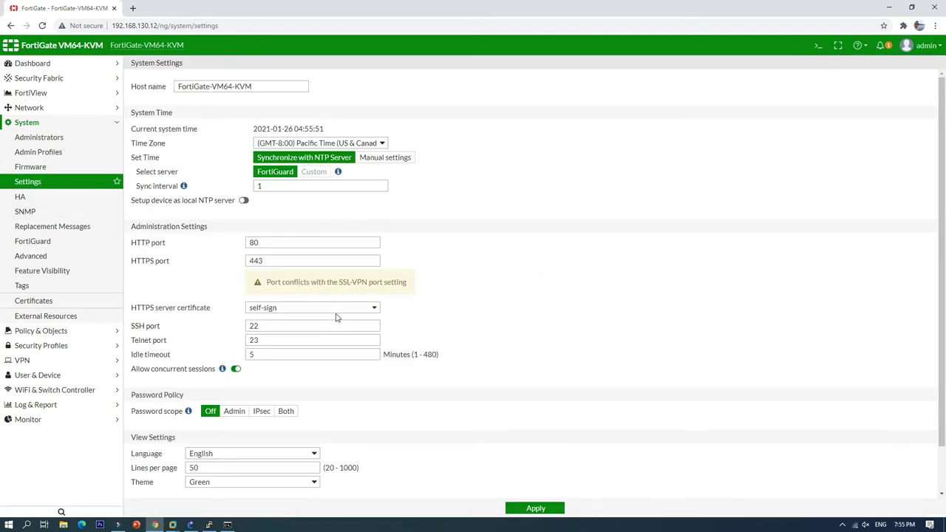
{"action": "scroll", "coordinate": [336, 318], "scroll_direction": "down", "scroll_amount": 1}
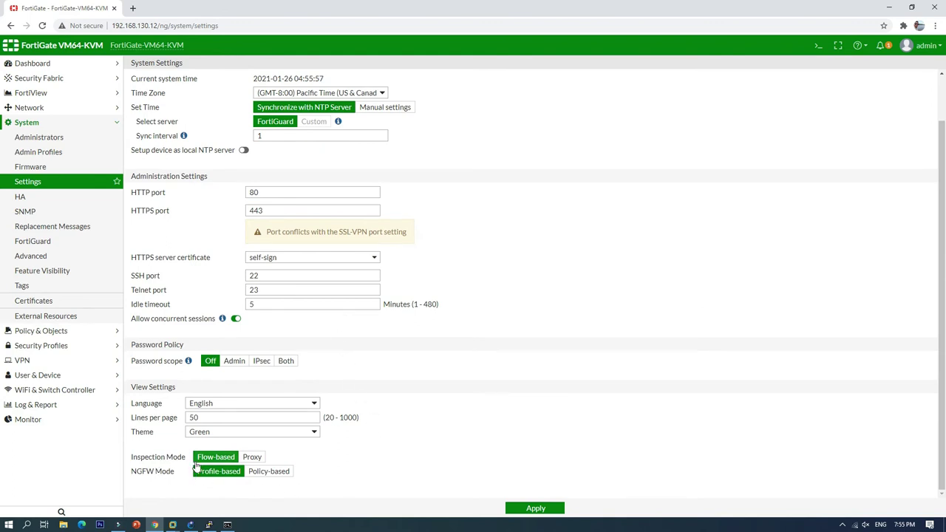
{"action": "left_click", "coordinate": [252, 457]}
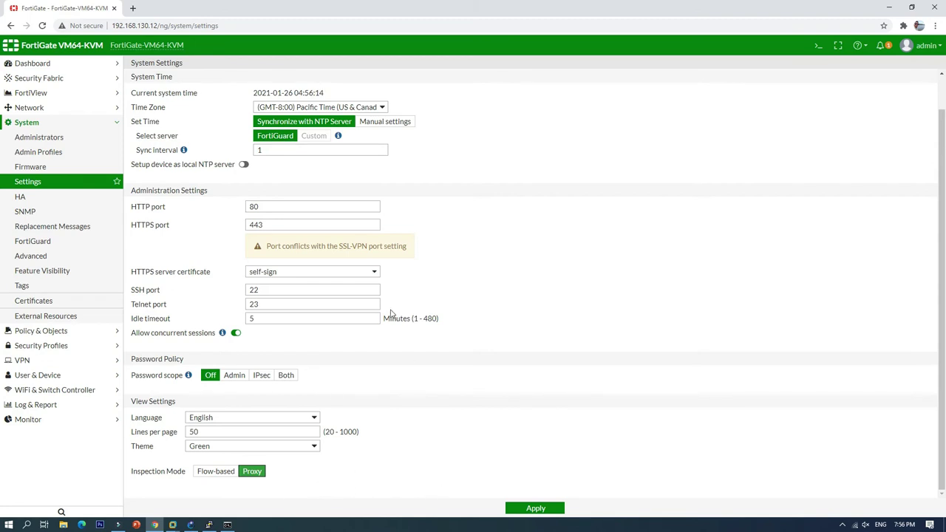
{"action": "left_click", "coordinate": [548, 509]}
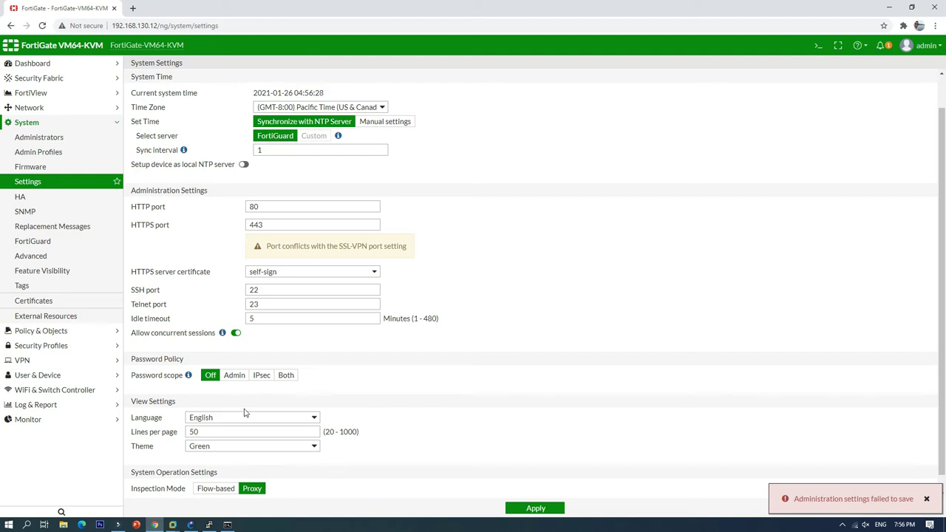
{"action": "scroll", "coordinate": [332, 408], "scroll_direction": "up", "scroll_amount": 1}
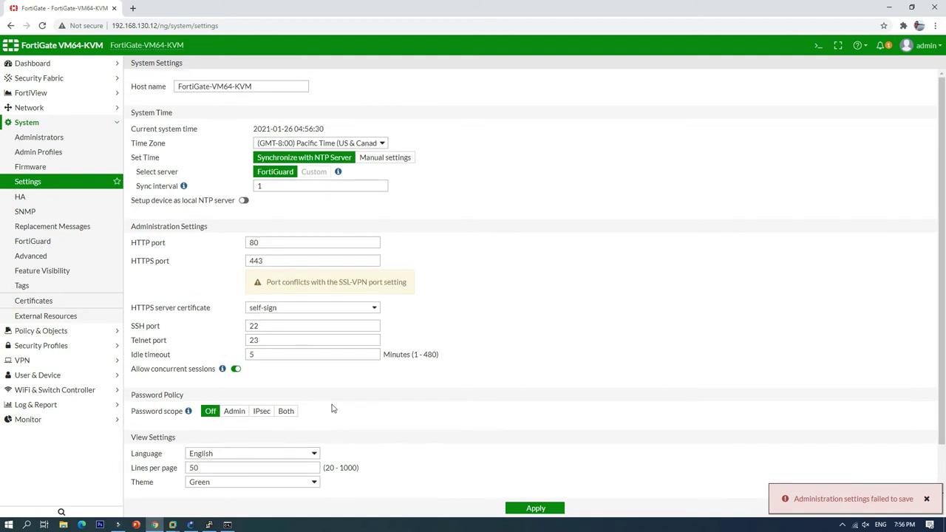
{"action": "scroll", "coordinate": [332, 408], "scroll_direction": "down", "scroll_amount": 2}
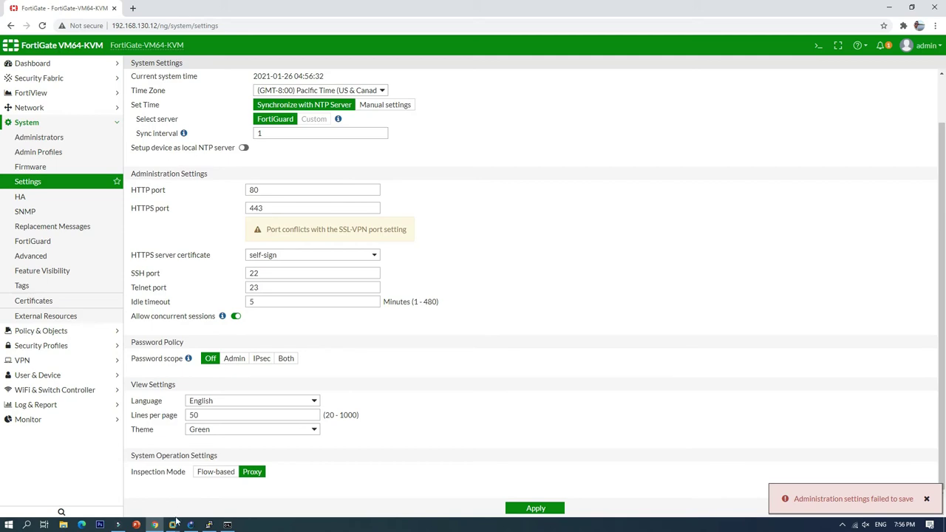
Step: Switch to the VANN-CL1 virtual machine in VMware Workstation and check the IP details of its Local Area Connection
{"action": "mouse_move", "coordinate": [176, 521]}
{"action": "left_click", "coordinate": [286, 467]}
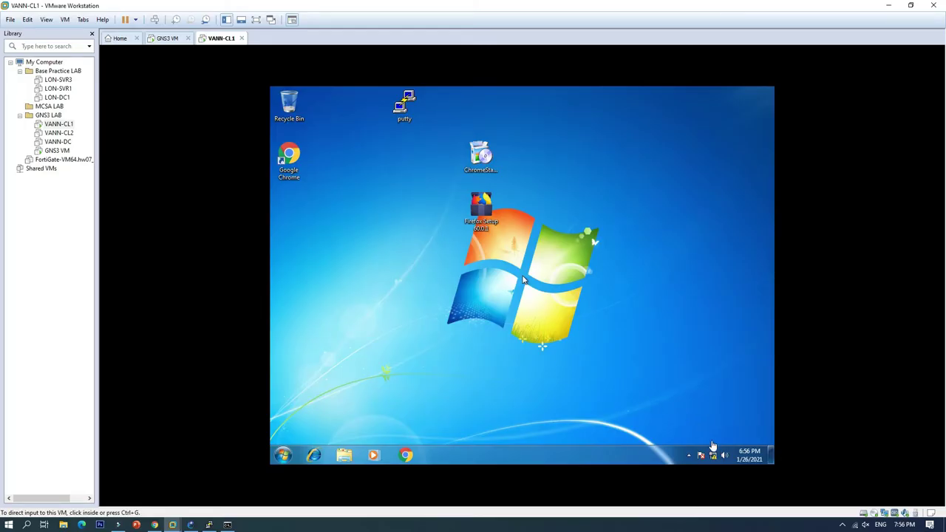
{"action": "left_click", "coordinate": [713, 454]}
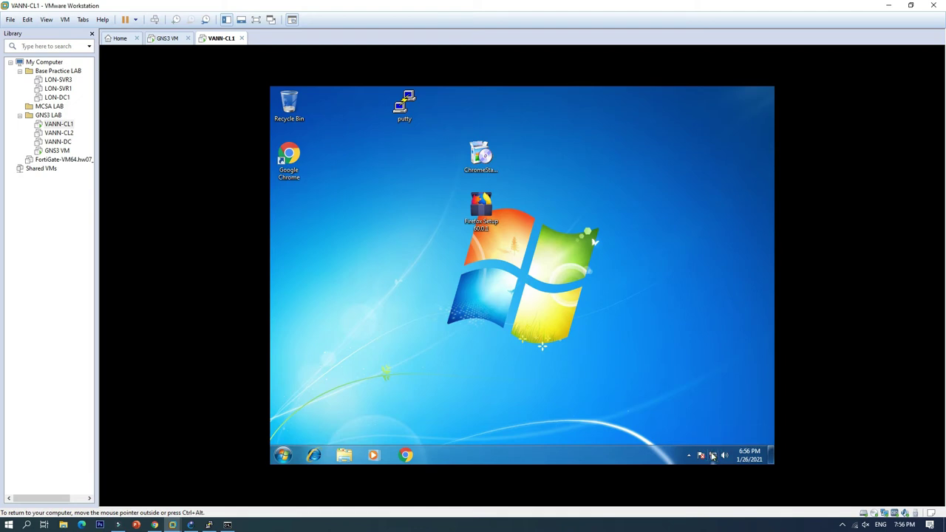
{"action": "left_click", "coordinate": [712, 454]}
{"action": "left_click", "coordinate": [709, 431]}
{"action": "left_click", "coordinate": [645, 238]}
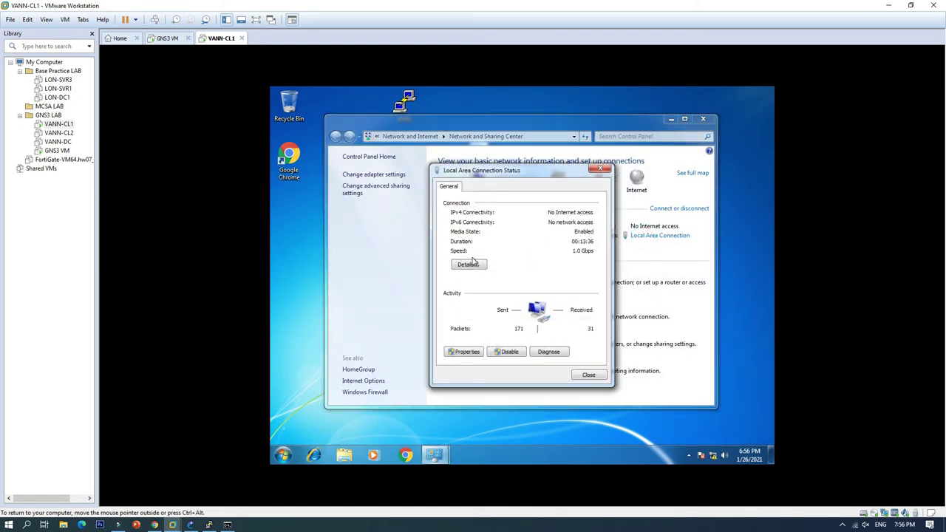
{"action": "left_click", "coordinate": [472, 262]}
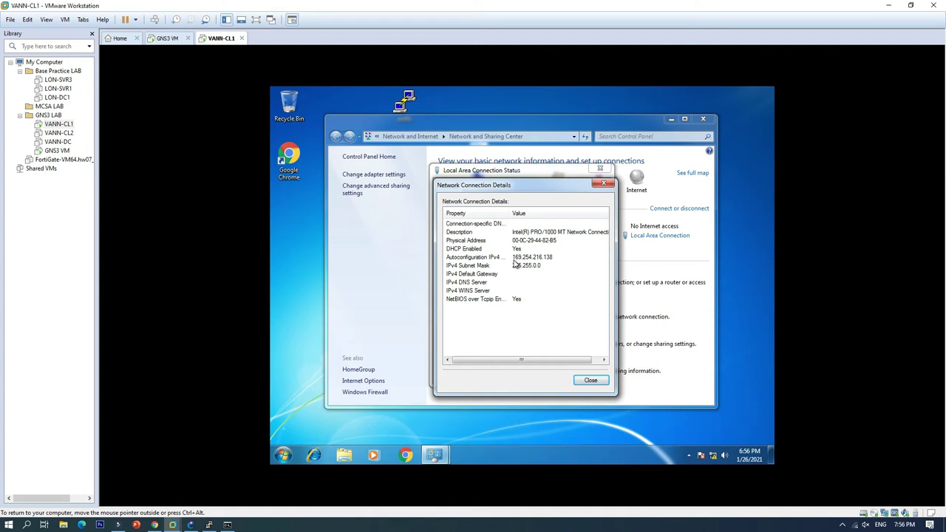
{"action": "left_click", "coordinate": [591, 380]}
Step: Check that the Local Area Connection's IPv4 properties use automatic IP and DNS addressing, then close the connection dialogs
{"action": "left_click", "coordinate": [467, 352]}
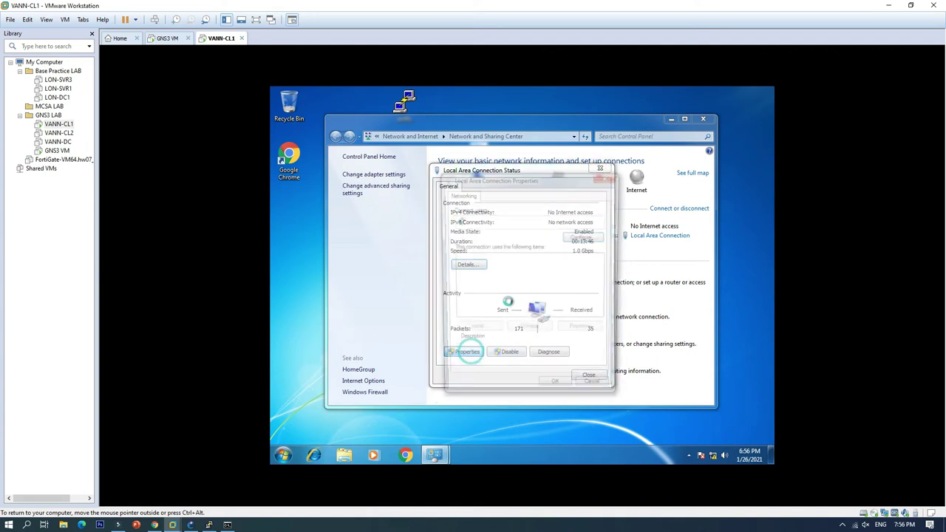
{"action": "double_click", "coordinate": [537, 294]}
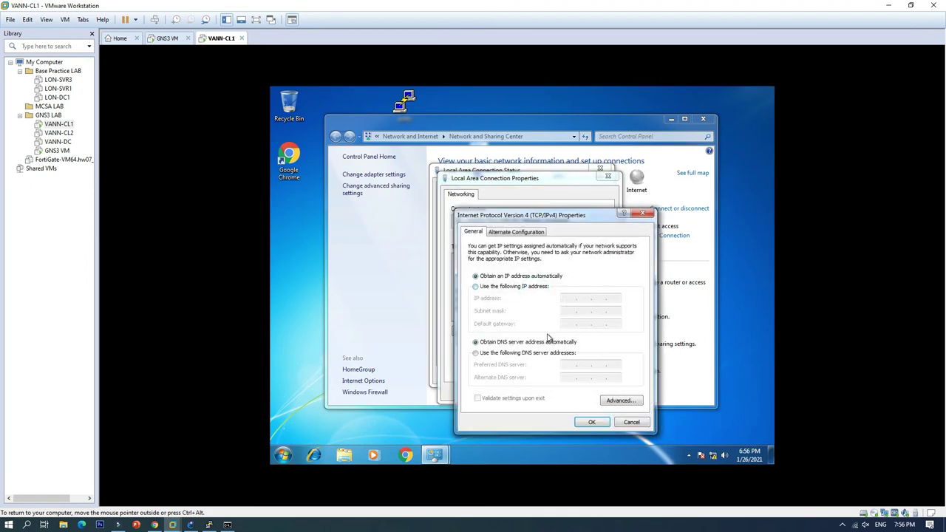
{"action": "left_click", "coordinate": [592, 420]}
{"action": "left_click", "coordinate": [557, 391]}
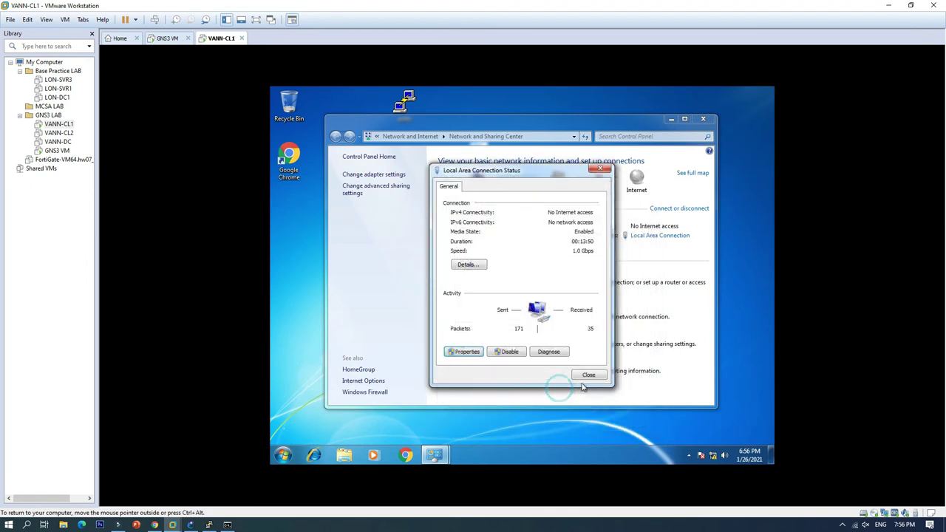
{"action": "left_click", "coordinate": [591, 375]}
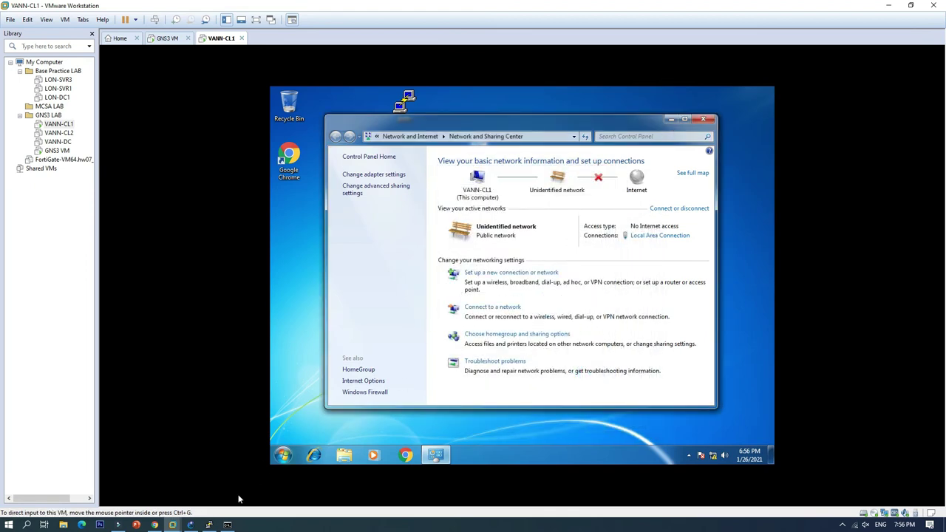
Step: Switch back to the FortiGate page in Chrome and apply the system settings again
{"action": "left_click", "coordinate": [155, 525]}
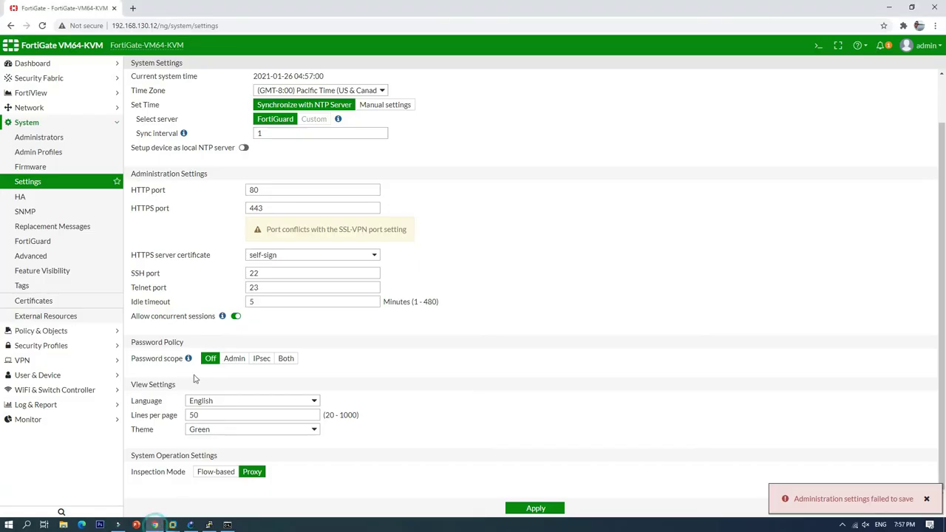
{"action": "left_click", "coordinate": [540, 510]}
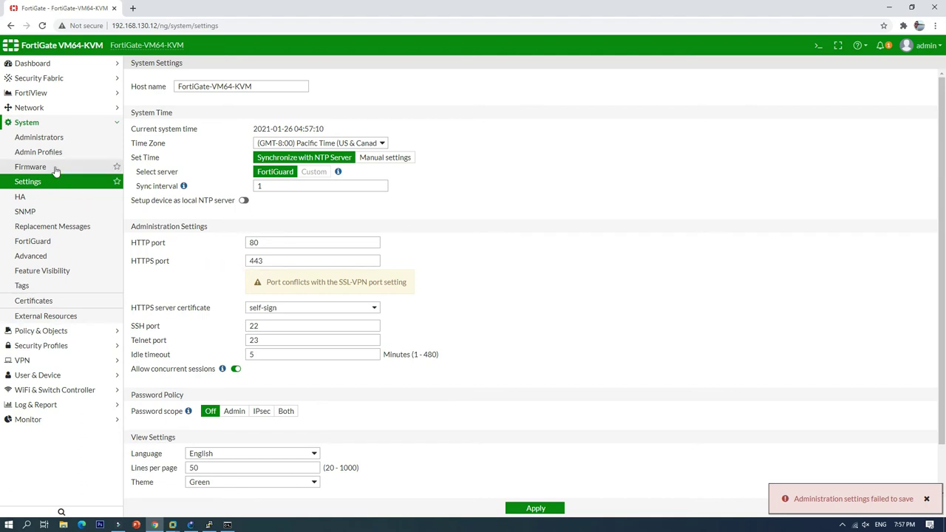
Step: Open port2 (Local-LAN) from the network interfaces for editing, turn off Device Detection and save the interface
{"action": "left_click", "coordinate": [32, 109]}
{"action": "left_click", "coordinate": [35, 125]}
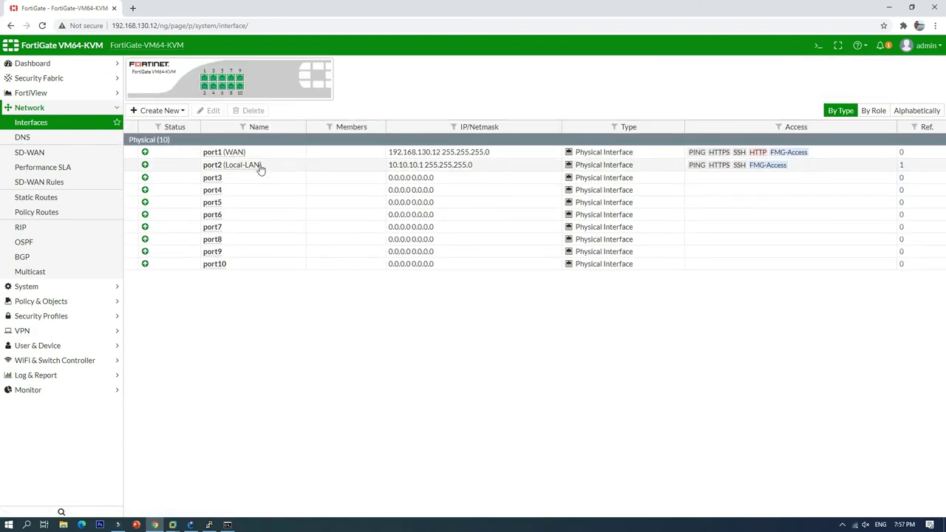
{"action": "left_click", "coordinate": [260, 170]}
{"action": "left_click", "coordinate": [209, 110]}
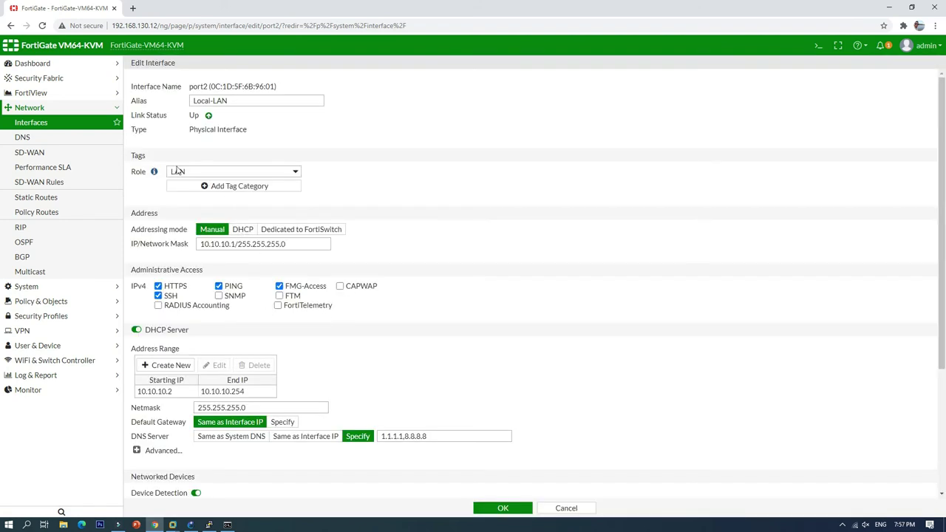
{"action": "scroll", "coordinate": [248, 394], "scroll_direction": "down", "scroll_amount": 1}
{"action": "scroll", "coordinate": [248, 394], "scroll_direction": "down", "scroll_amount": 3}
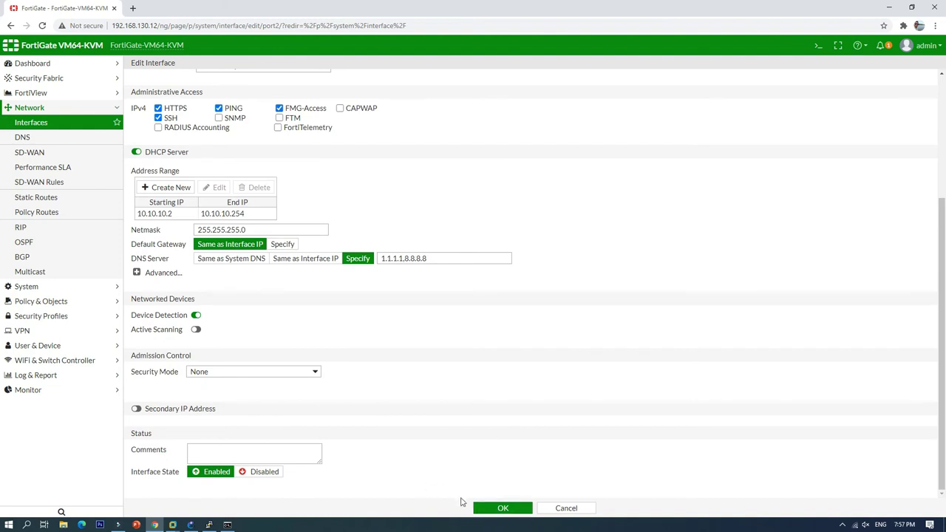
{"action": "left_click", "coordinate": [196, 316]}
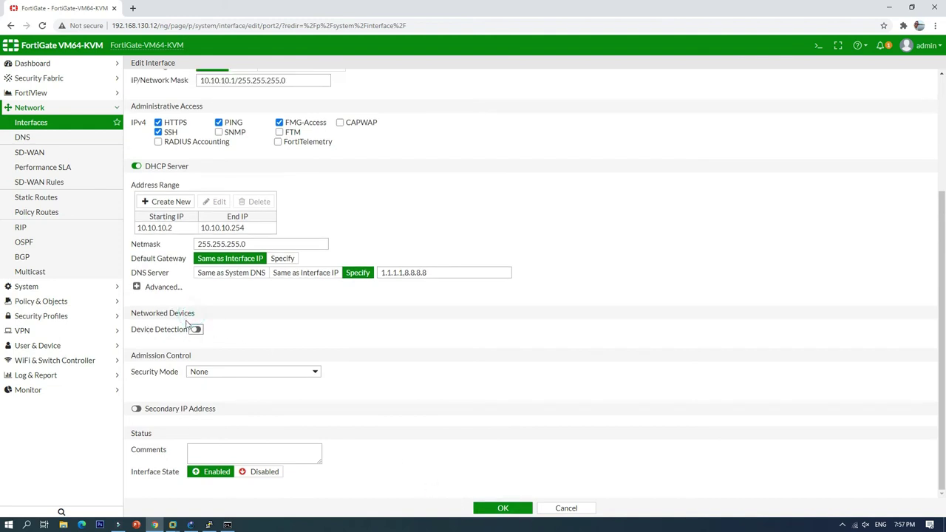
{"action": "scroll", "coordinate": [292, 309], "scroll_direction": "up", "scroll_amount": 5}
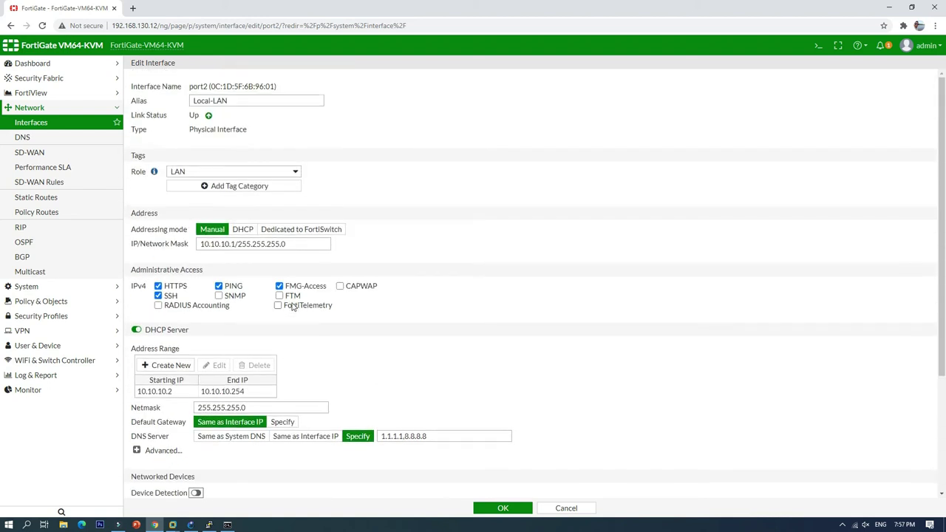
{"action": "scroll", "coordinate": [292, 305], "scroll_direction": "down", "scroll_amount": 5}
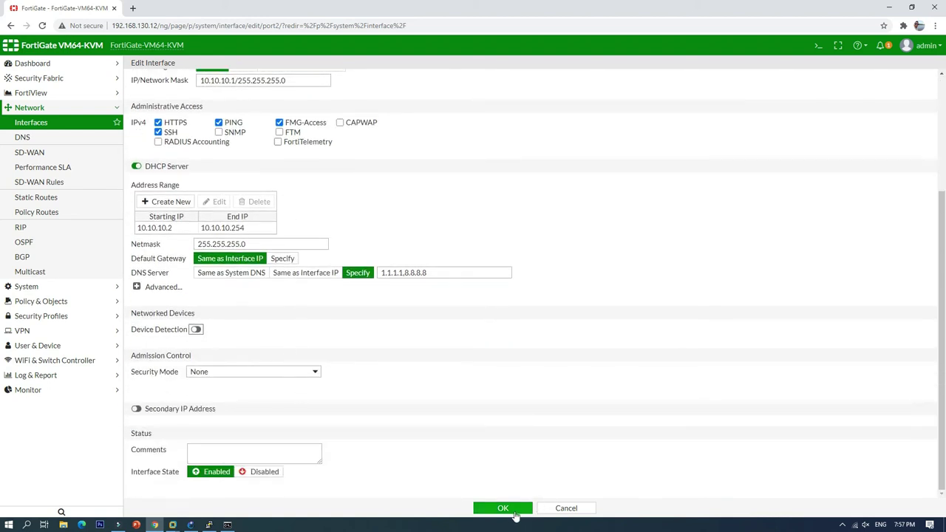
{"action": "left_click", "coordinate": [505, 509]}
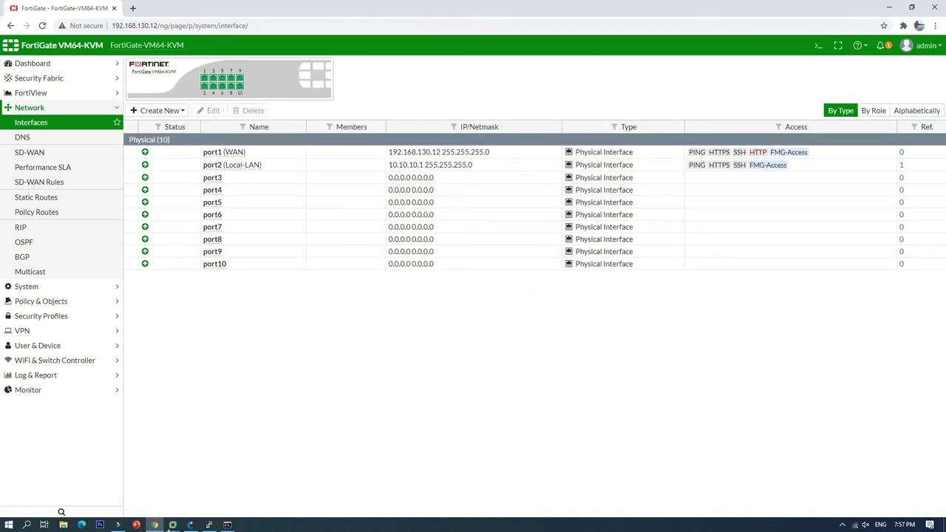
Step: Switch to VANN-CL1 in VMware Workstation, check the Local Area Connection's network details and close its dialogs
{"action": "mouse_move", "coordinate": [172, 525]}
{"action": "left_click", "coordinate": [259, 428]}
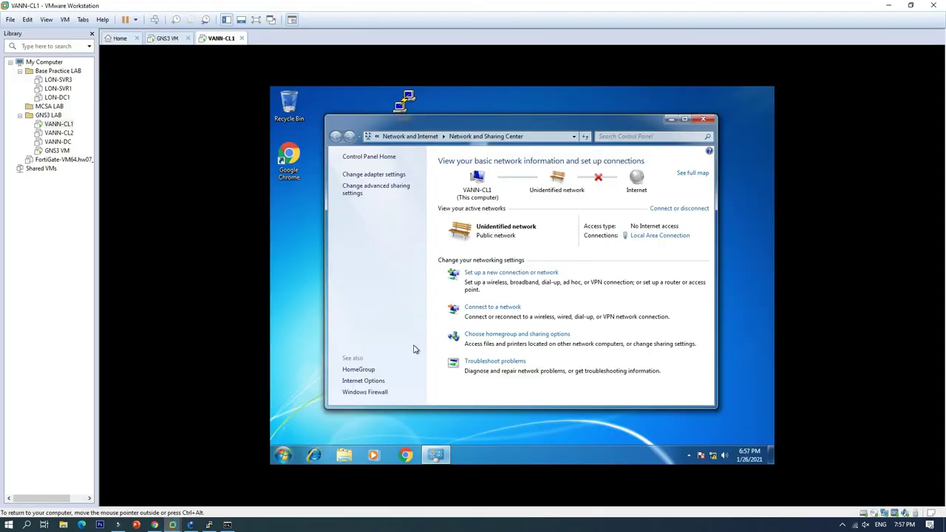
{"action": "left_click", "coordinate": [660, 235]}
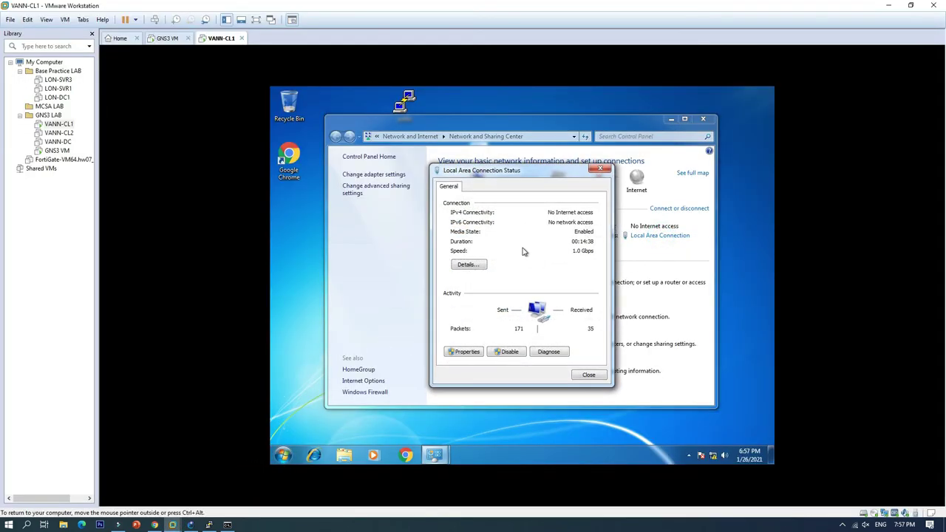
{"action": "left_click", "coordinate": [478, 267]}
{"action": "left_click", "coordinate": [589, 379]}
{"action": "left_click", "coordinate": [587, 375]}
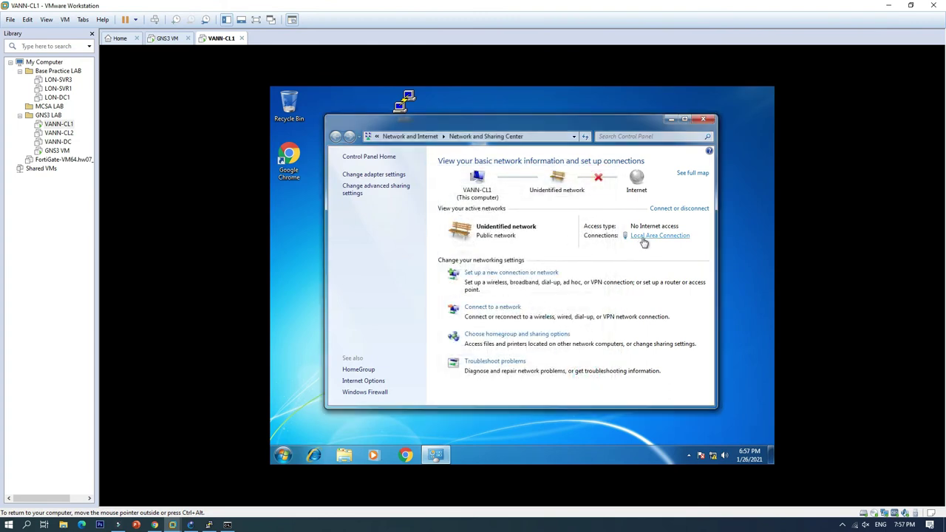
Step: Disable and re-enable the Local Area Connection adapter, and cancel the network location selection
{"action": "left_click", "coordinate": [374, 174]}
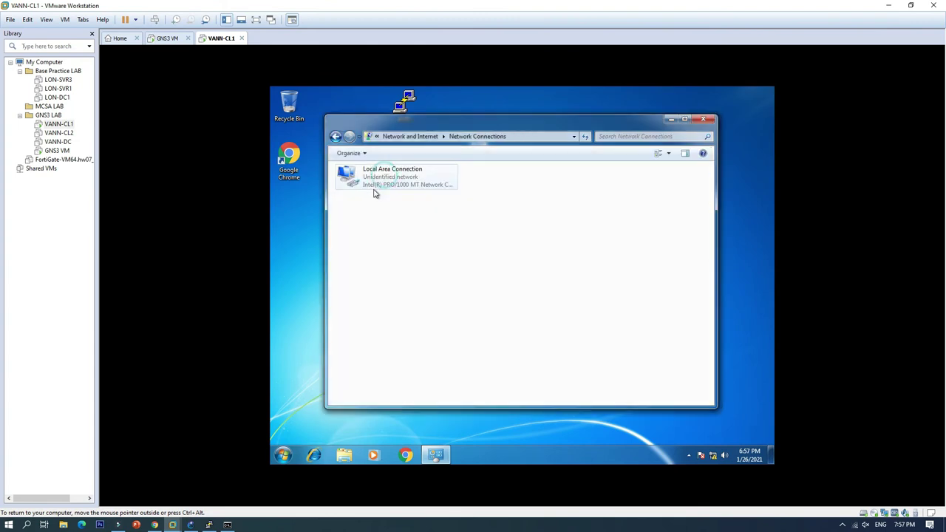
{"action": "left_click", "coordinate": [394, 187]}
{"action": "right_click", "coordinate": [394, 186]}
{"action": "key", "text": "Escape"}
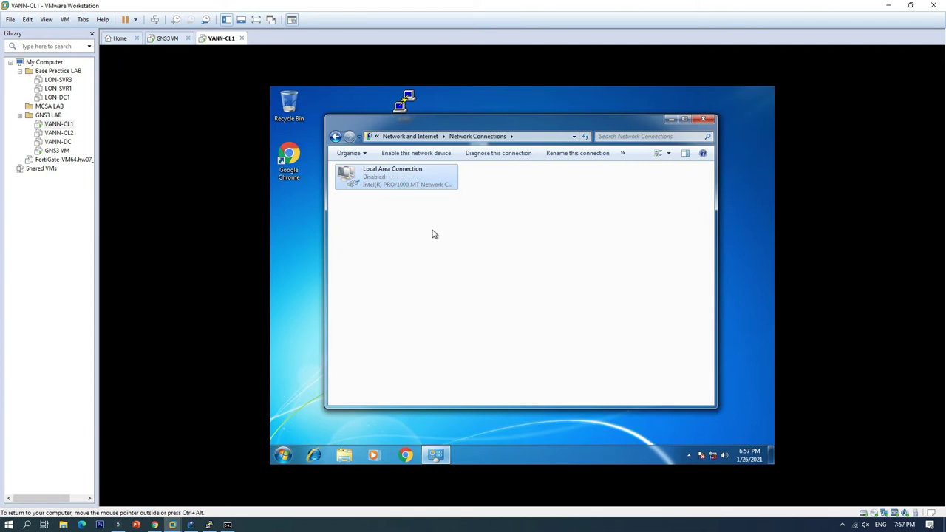
{"action": "double_click", "coordinate": [399, 183]}
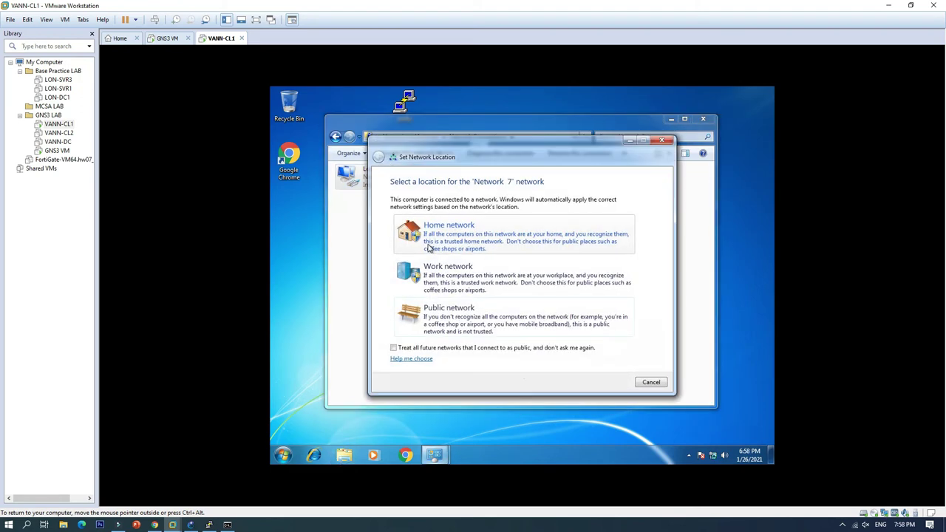
{"action": "left_click", "coordinate": [651, 383]}
Step: Check the Local Area Connection's IPv4 address, default gateway, DHCP server and DNS servers, and close all connection windows
{"action": "double_click", "coordinate": [395, 184]}
{"action": "left_click", "coordinate": [479, 264]}
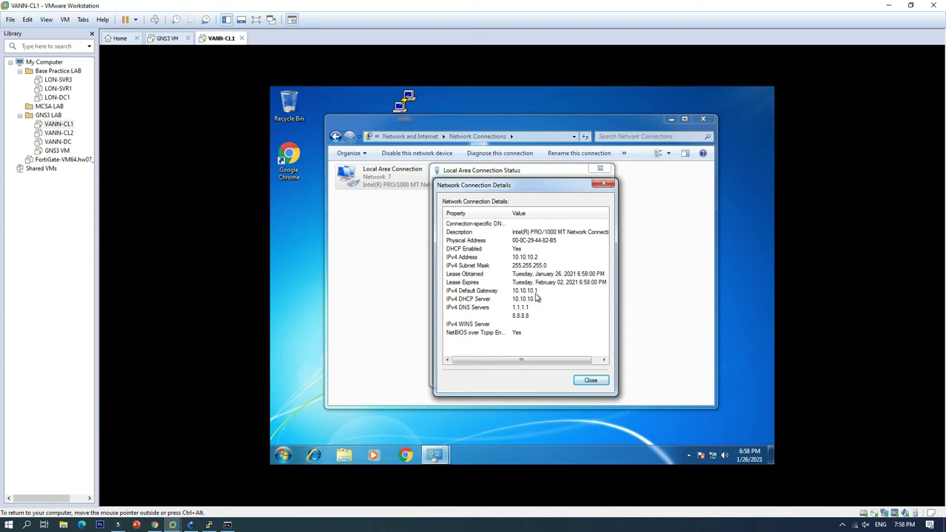
{"action": "left_click", "coordinate": [538, 292]}
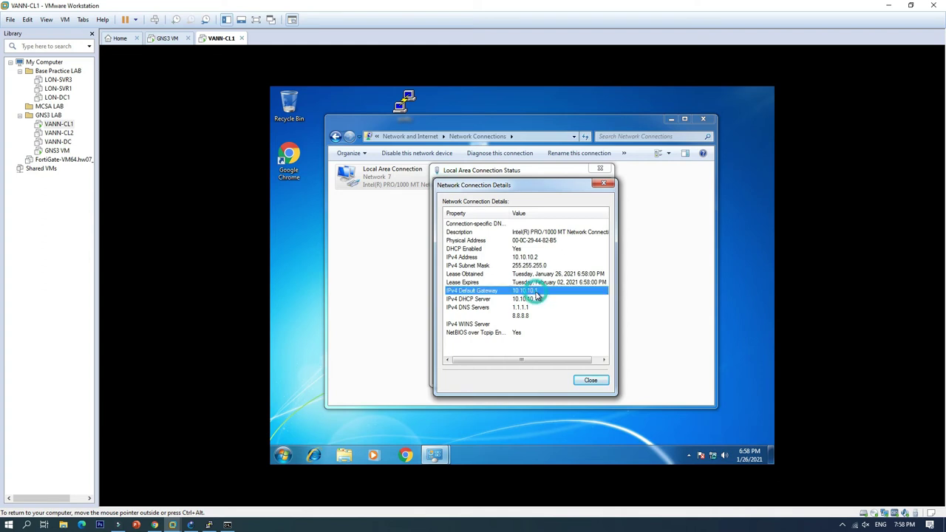
{"action": "left_click", "coordinate": [527, 300]}
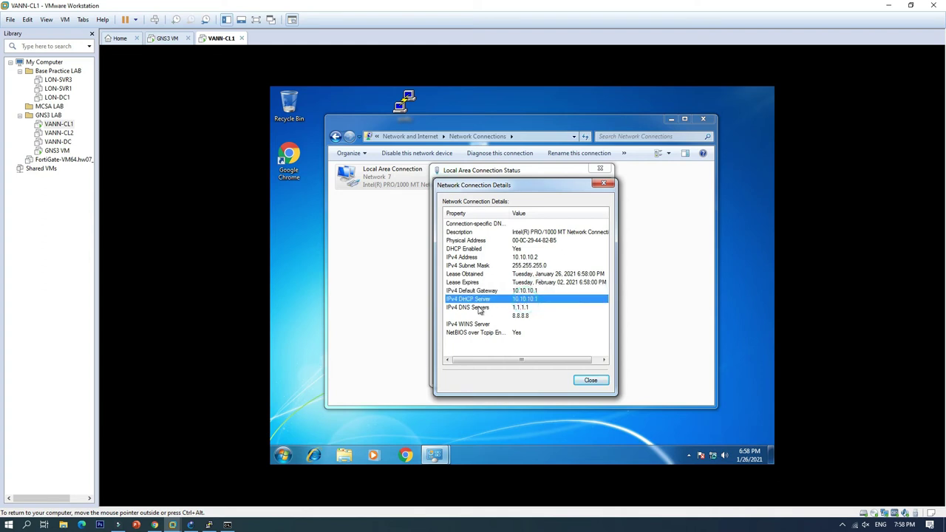
{"action": "left_click", "coordinate": [524, 316]}
{"action": "left_click", "coordinate": [526, 318]}
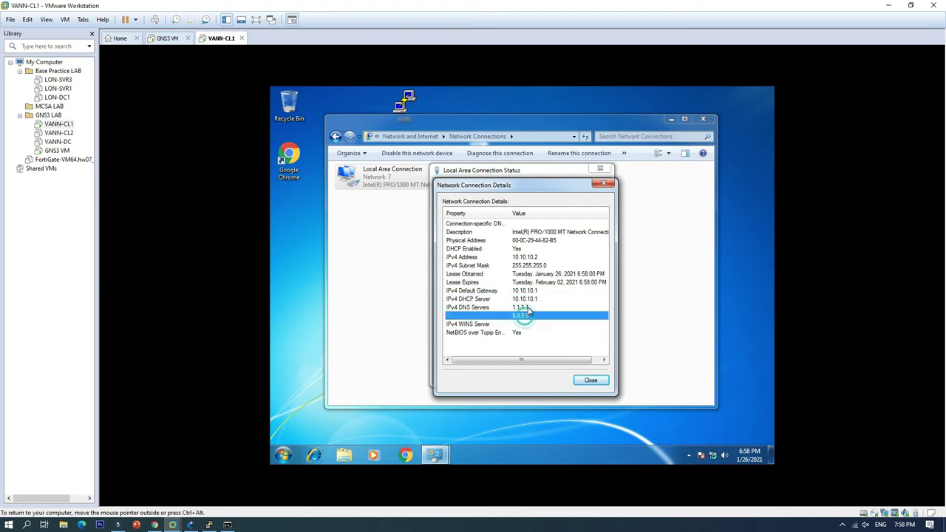
{"action": "left_click", "coordinate": [527, 308]}
{"action": "left_click", "coordinate": [524, 317]}
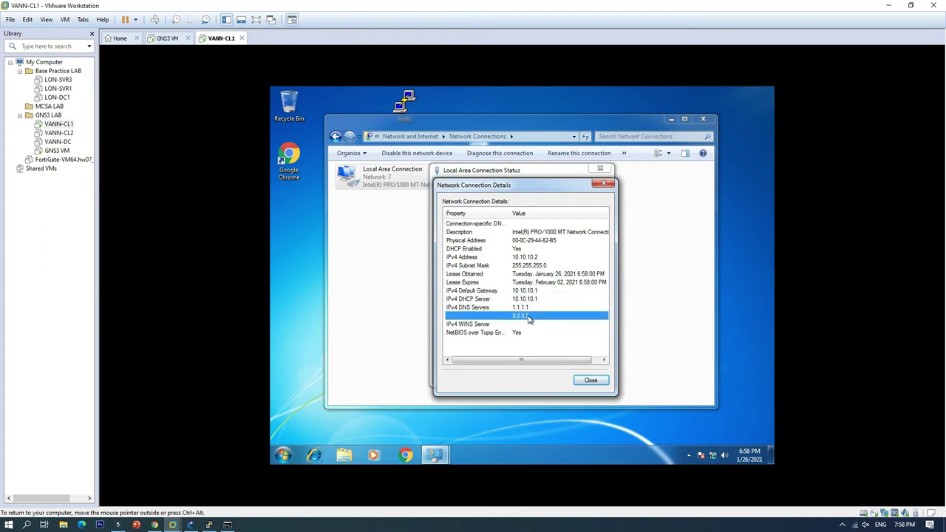
{"action": "left_click", "coordinate": [591, 380]}
{"action": "left_click", "coordinate": [589, 375]}
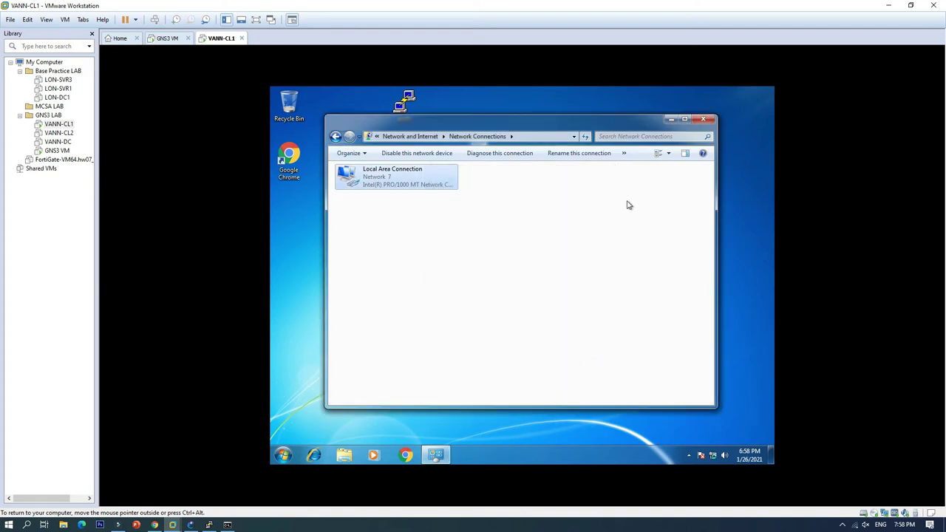
{"action": "left_click", "coordinate": [703, 119]}
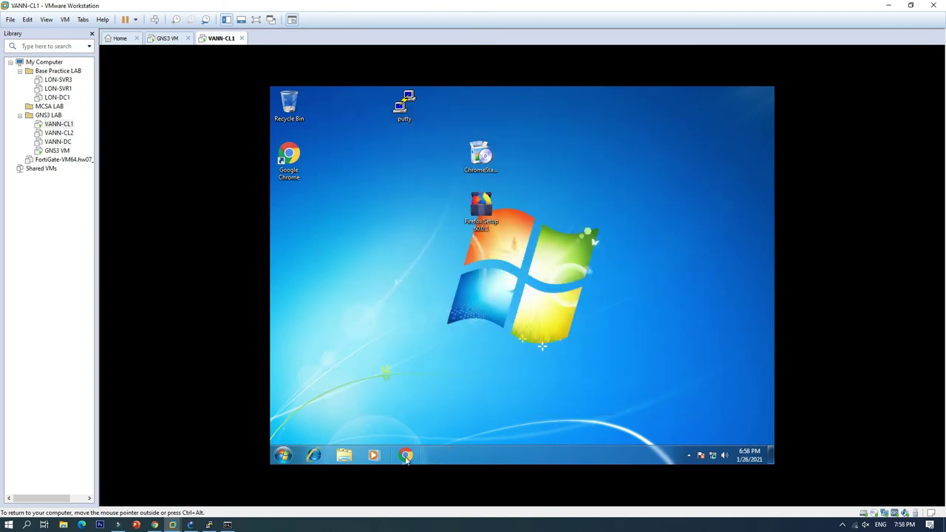
Step: Launch Chrome on the client and run ipconfig in a Command Prompt
{"action": "left_click", "coordinate": [407, 455]}
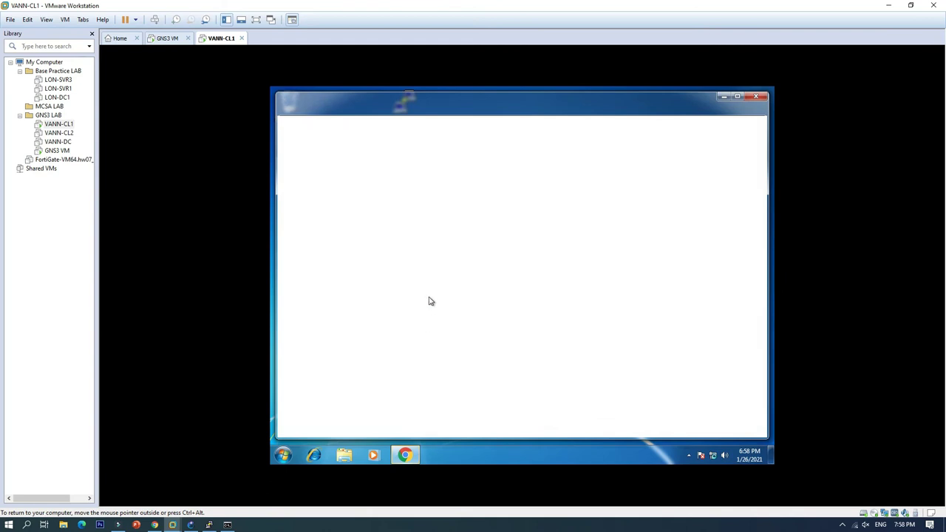
{"action": "key", "text": "super+r"}
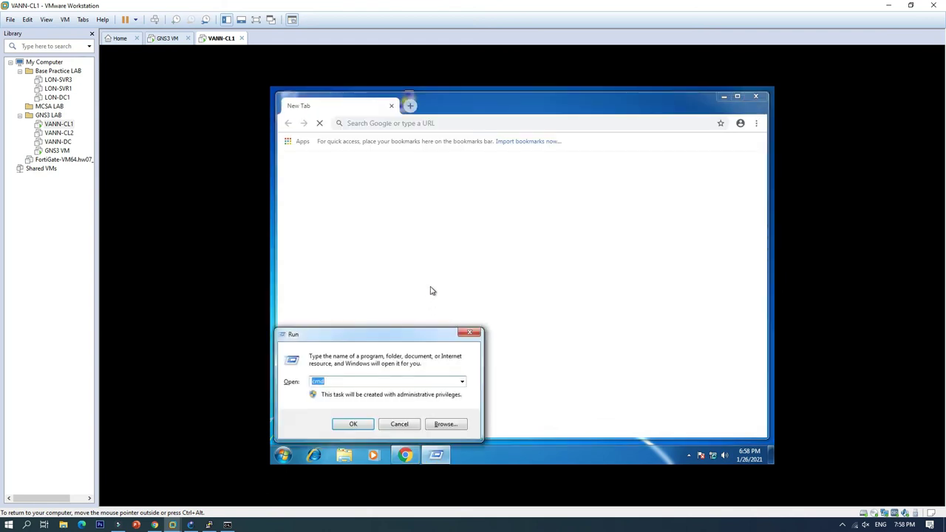
{"action": "key", "text": "Return"}
{"action": "type", "text": "ip"}
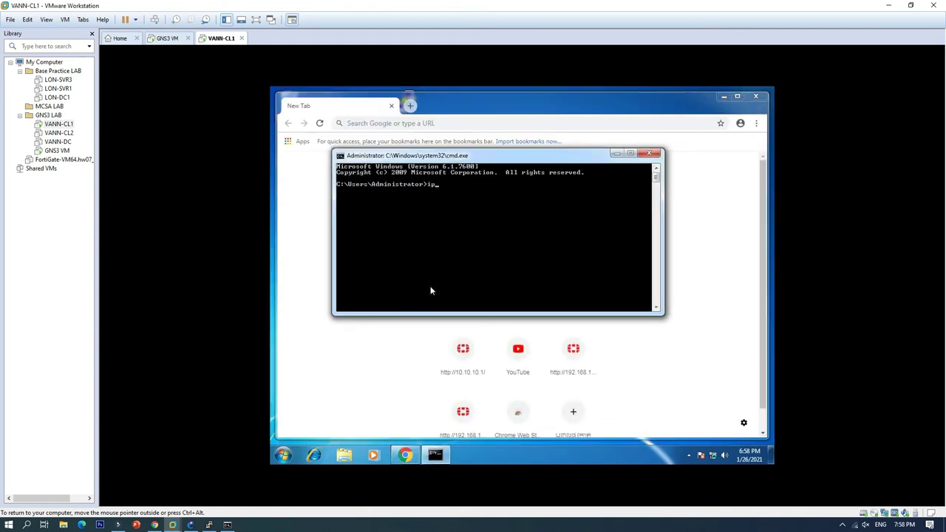
{"action": "type", "text": "config"}
{"action": "key", "text": "Return"}
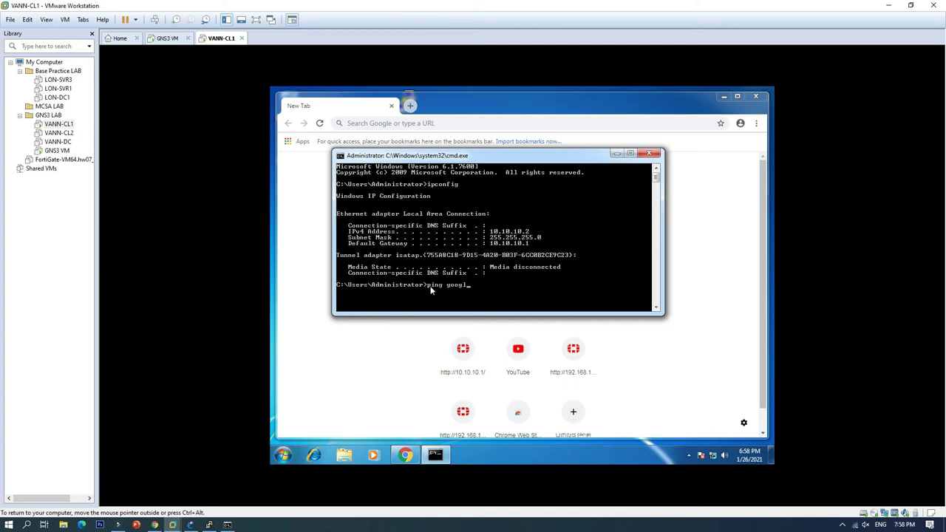
Step: Test the client's internet access by pinging google.com and opening YouTube in its Chrome browser
{"action": "type", "text": "ping google.com"}
{"action": "key", "text": "Return"}
{"action": "left_click", "coordinate": [616, 155]}
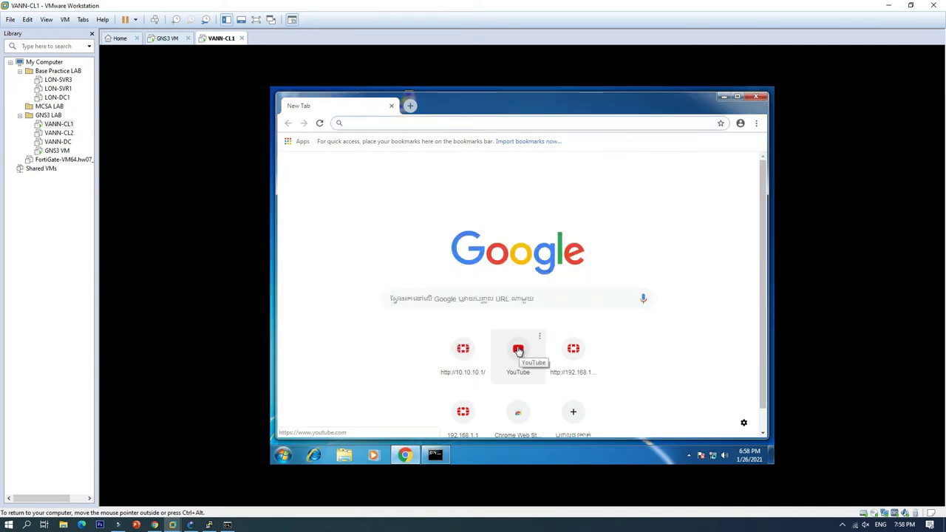
{"action": "left_click", "coordinate": [519, 350]}
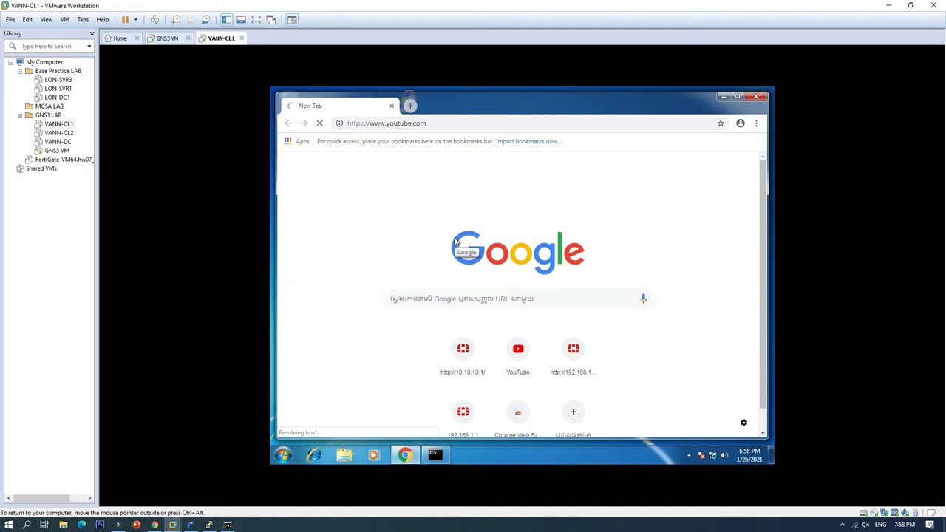
{"action": "left_click", "coordinate": [410, 106]}
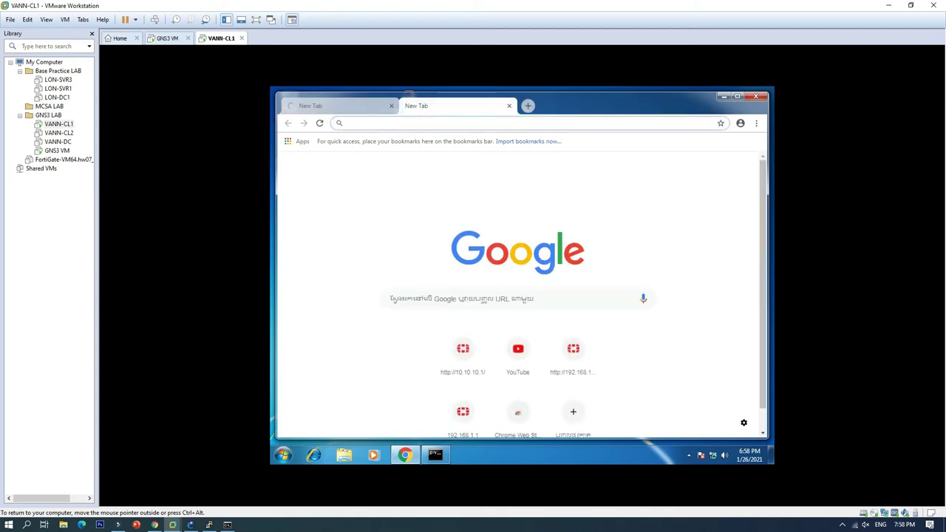
{"action": "type", "text": "10.10"}
{"action": "key", "text": "Return"}
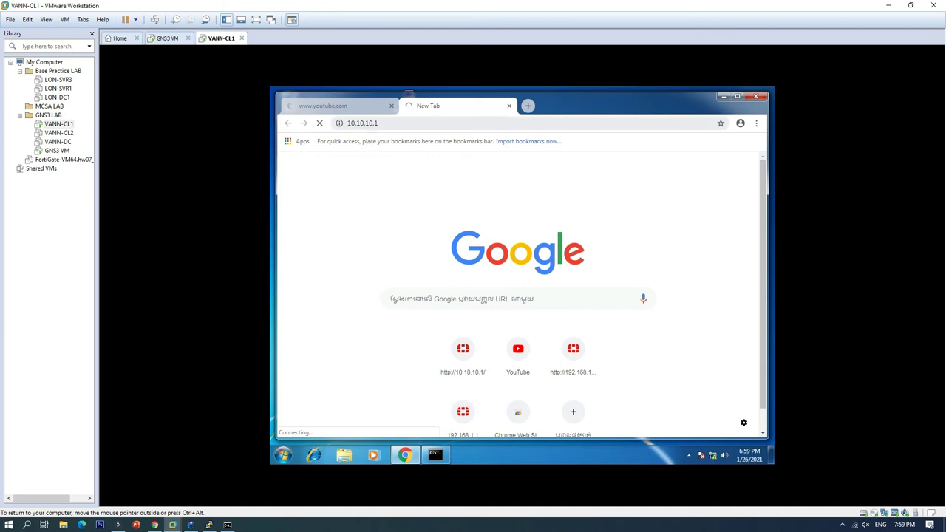
{"action": "left_click", "coordinate": [362, 123]}
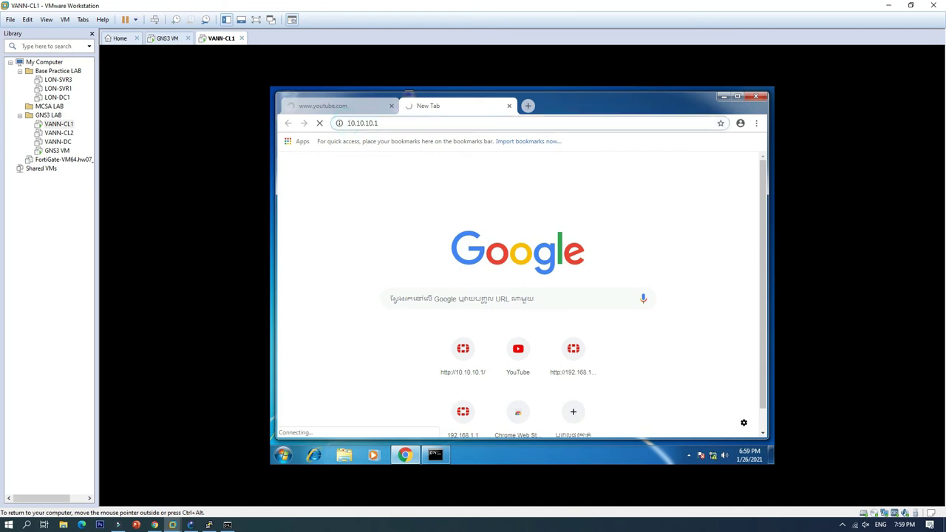
{"action": "type", "text": "https:"}
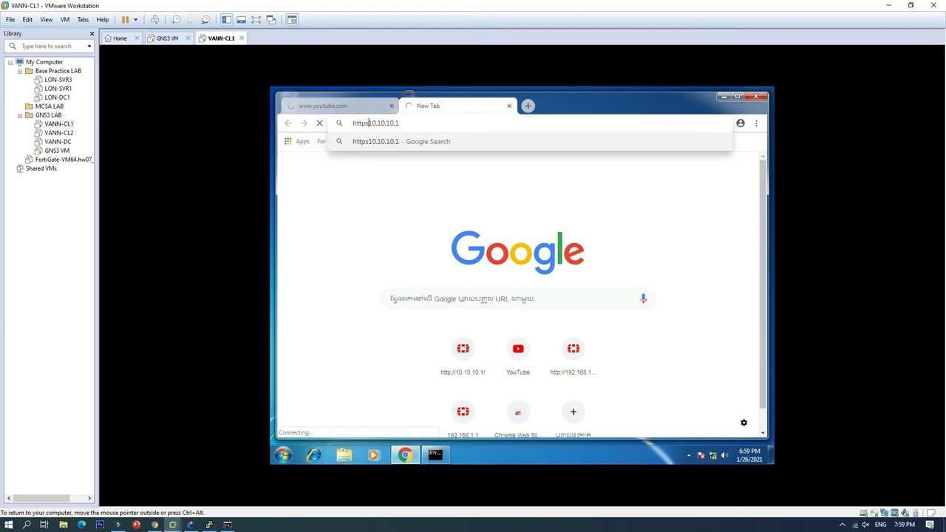
{"action": "type", "text": "//"}
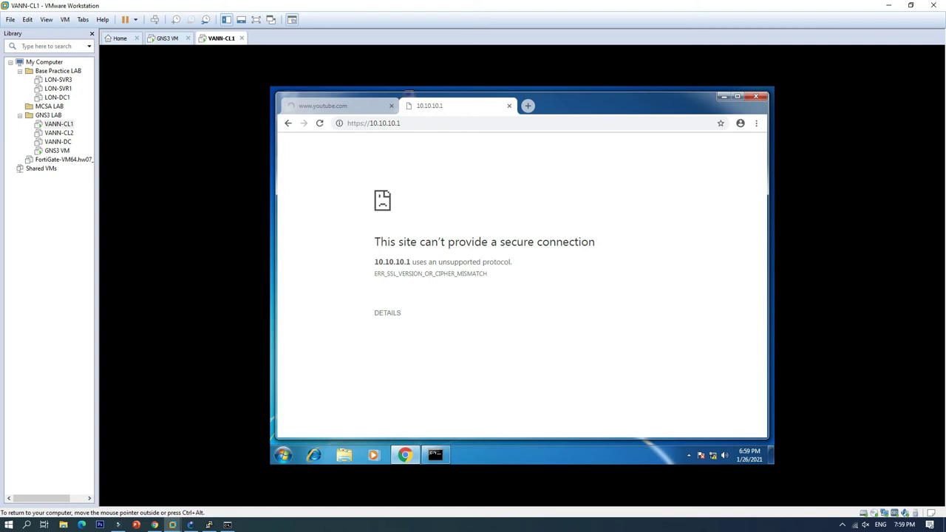
{"action": "left_click", "coordinate": [412, 123]}
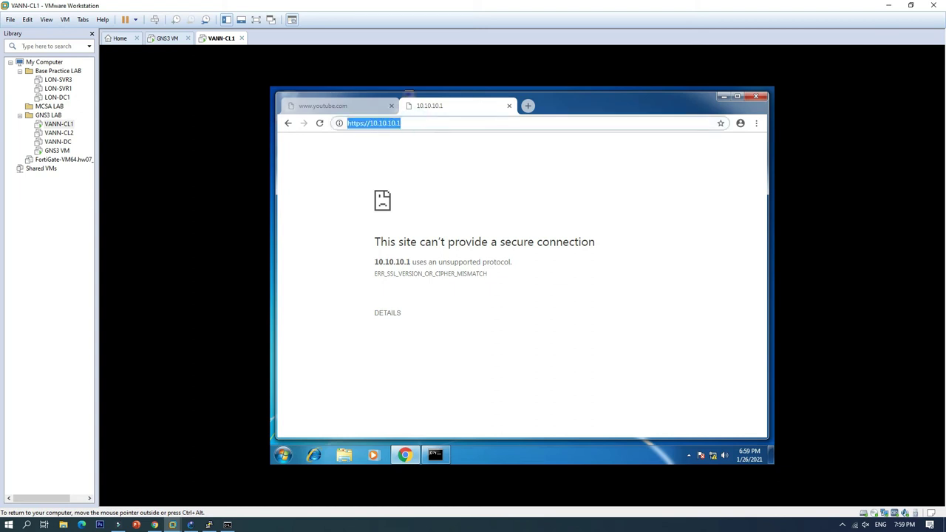
{"action": "left_click", "coordinate": [411, 123]}
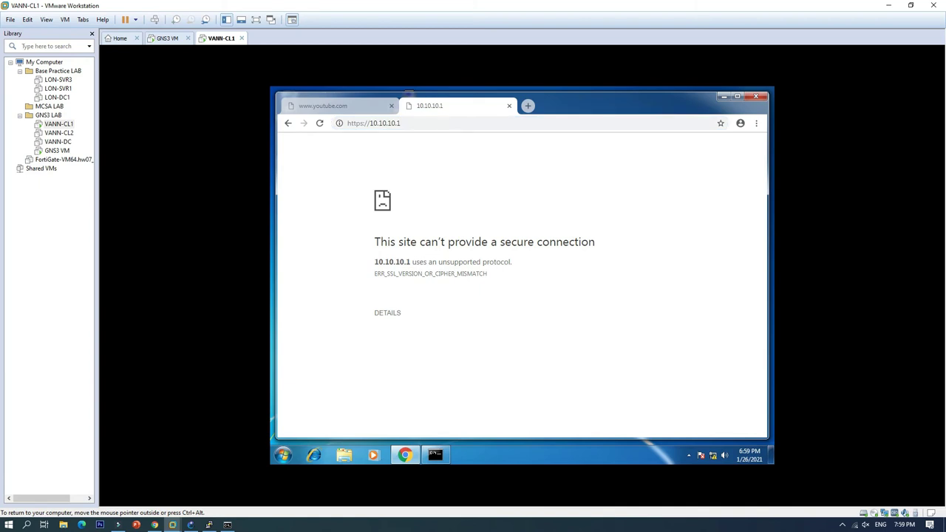
Step: Switch to the FortiGate page in Chrome to check port2's IP and administrative access, and return to VANN-CL1 in VMware Workstation
{"action": "left_click", "coordinate": [155, 525]}
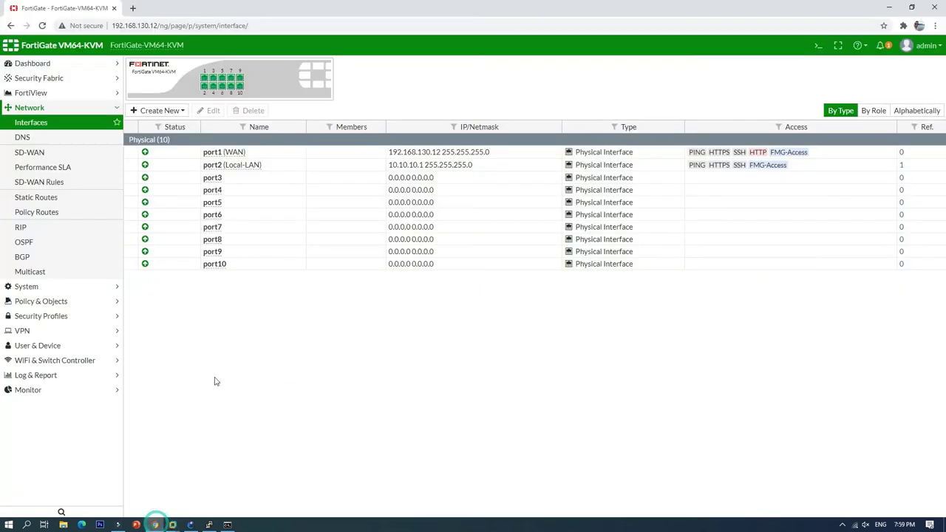
{"action": "left_click", "coordinate": [269, 167]}
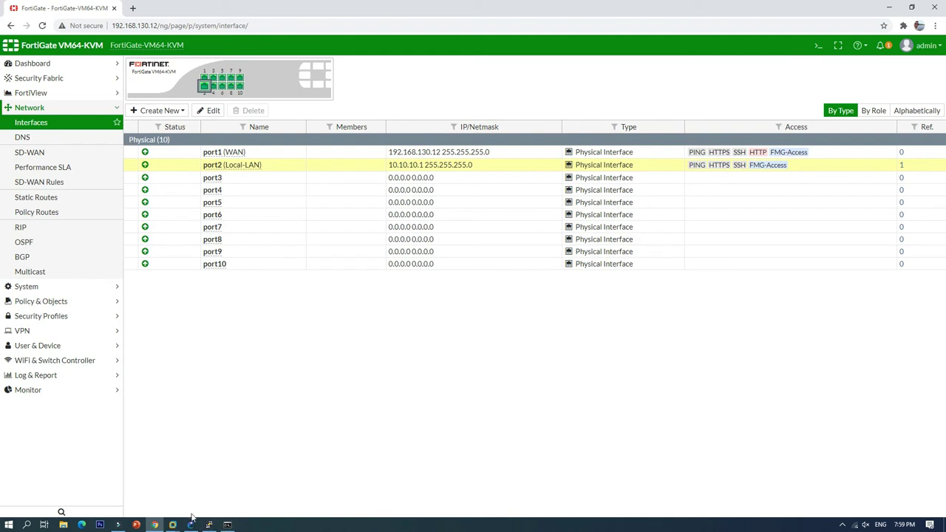
{"action": "mouse_move", "coordinate": [191, 523]}
{"action": "left_click", "coordinate": [237, 471]}
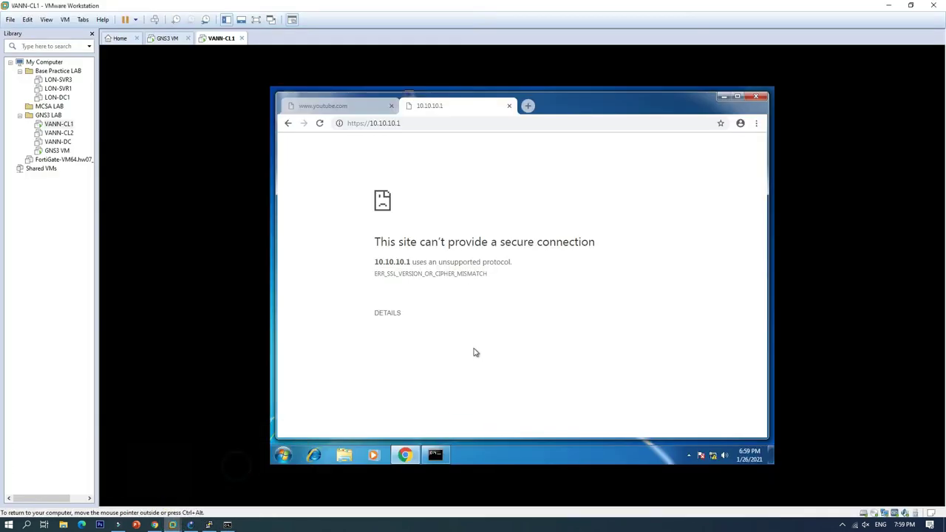
Step: Ping 10.10.10.1 from the client's Command Prompt
{"action": "mouse_move", "coordinate": [454, 426]}
{"action": "left_click", "coordinate": [459, 410]}
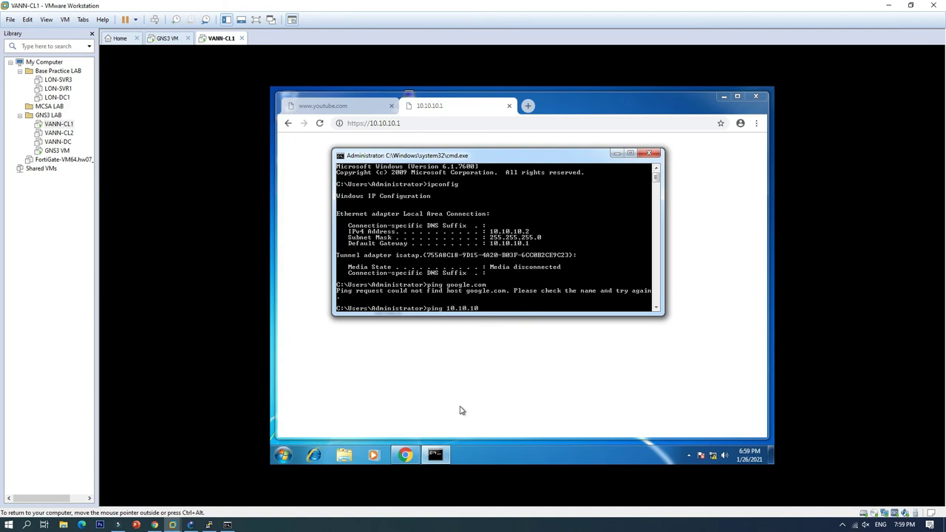
{"action": "type", "text": "1"}
{"action": "key", "text": "Return"}
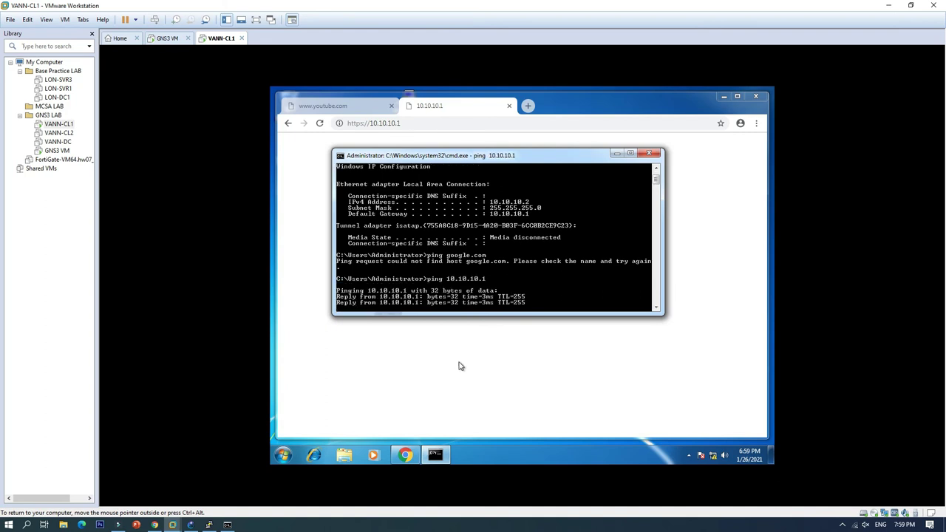
{"action": "left_click", "coordinate": [460, 410]}
{"action": "left_click", "coordinate": [421, 123]}
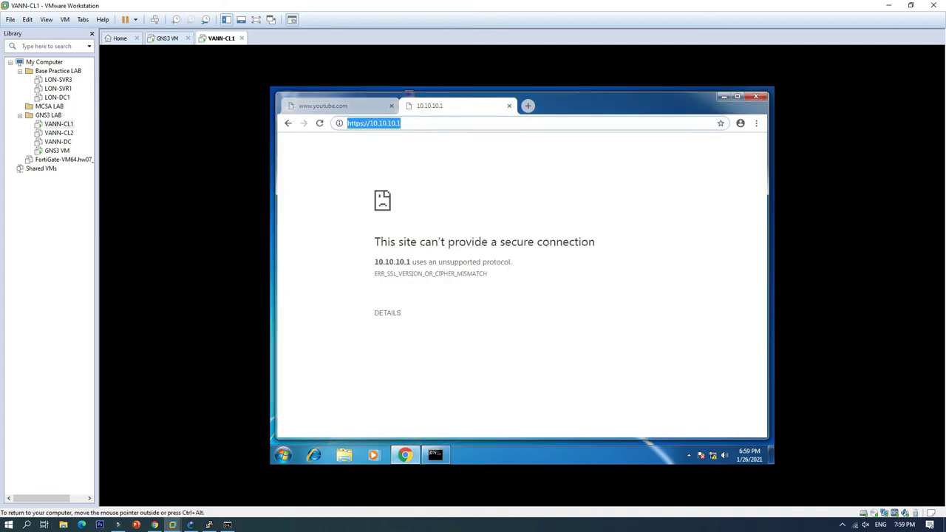
{"action": "left_click", "coordinate": [421, 123]}
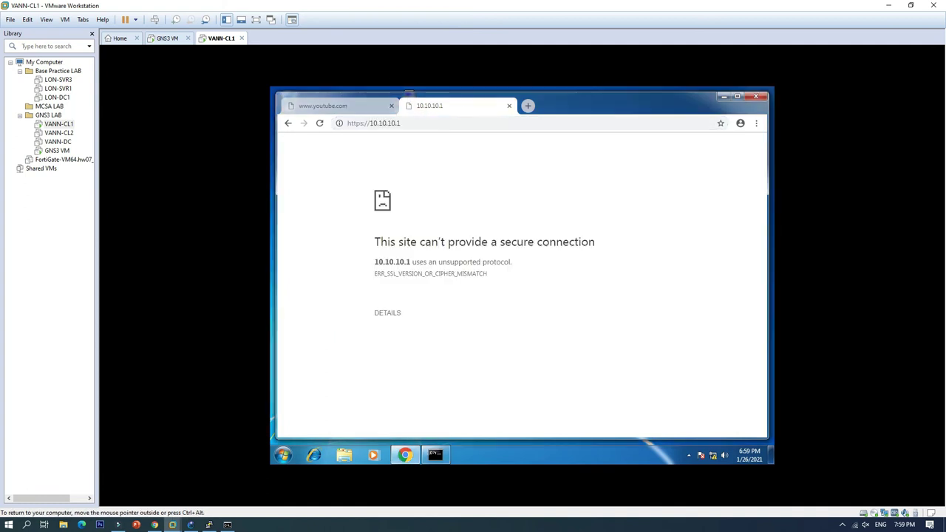
{"action": "left_click", "coordinate": [421, 123]}
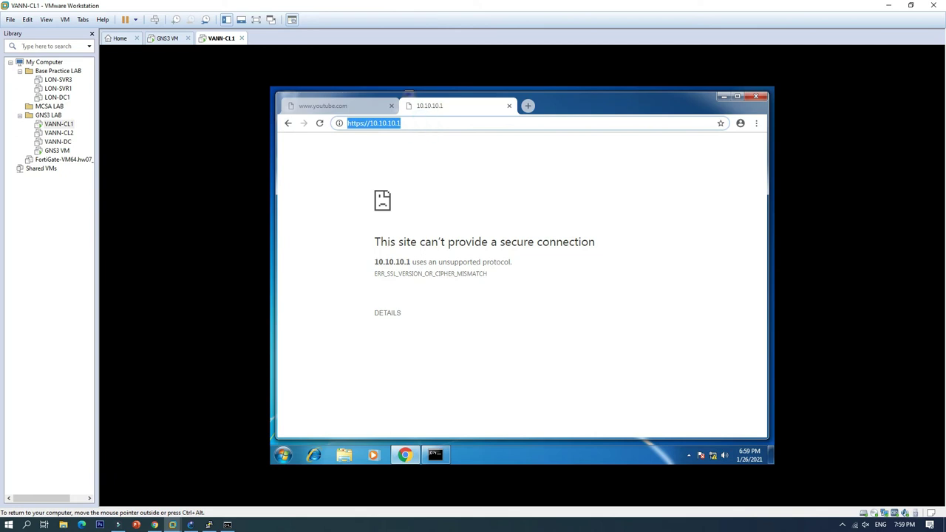
{"action": "left_click", "coordinate": [421, 123]}
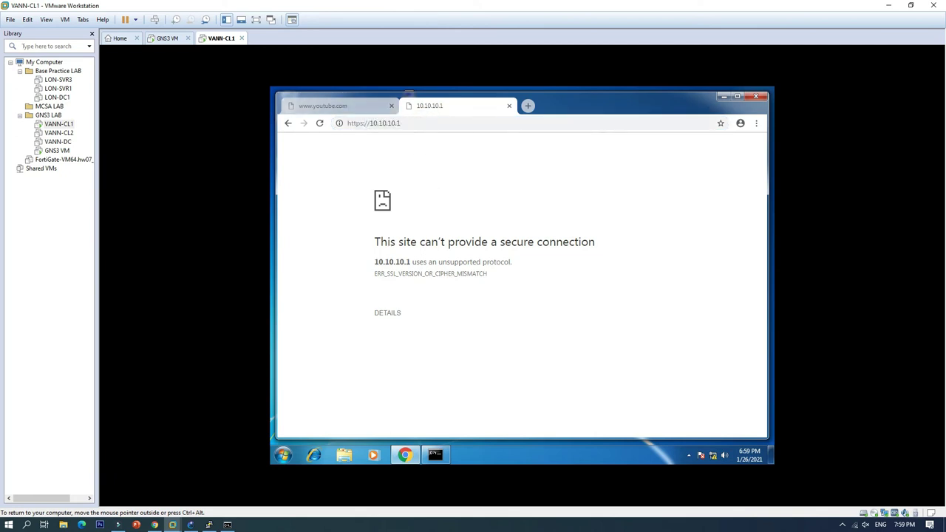
Step: Switch to the FortiGate page in Chrome and create a static route to 0.0.0.0/0.0.0.0 through gateway 192.168.130.254 on WAN (port1)
{"action": "left_click", "coordinate": [154, 525]}
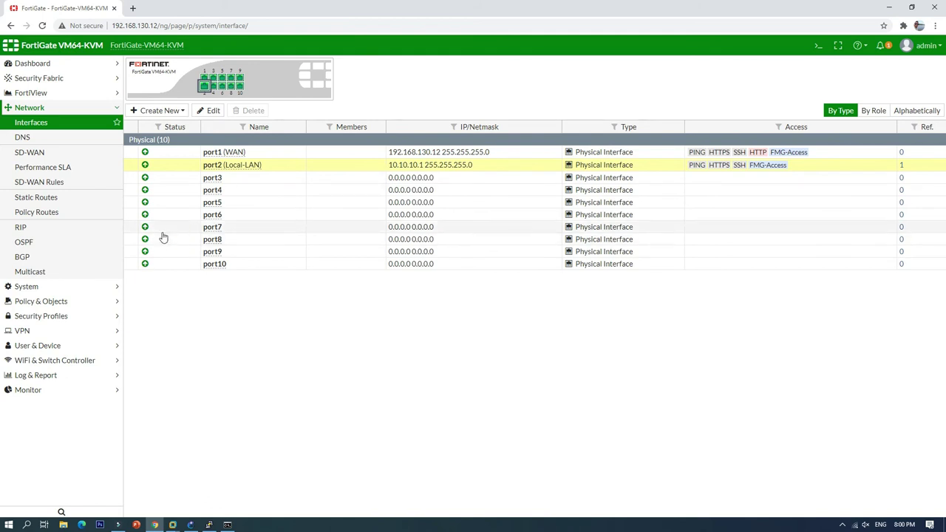
{"action": "left_click", "coordinate": [42, 108]}
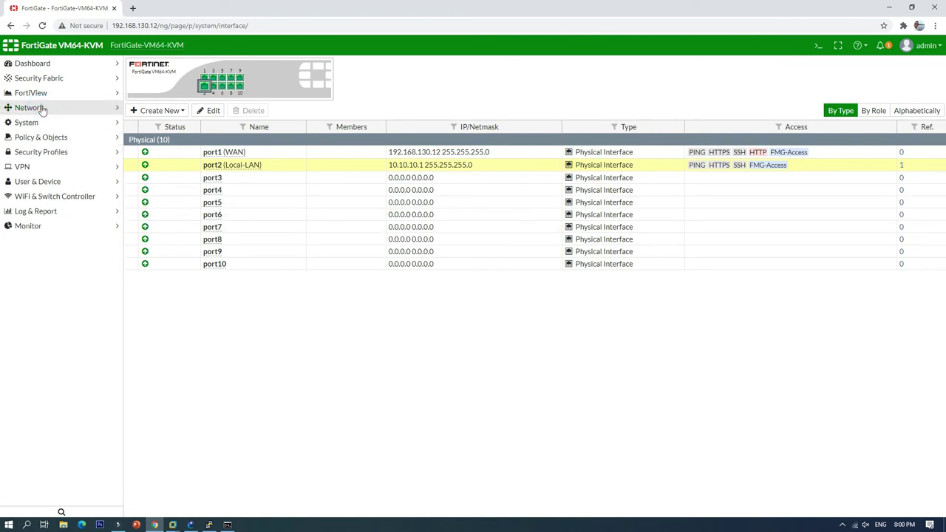
{"action": "left_click", "coordinate": [40, 111]}
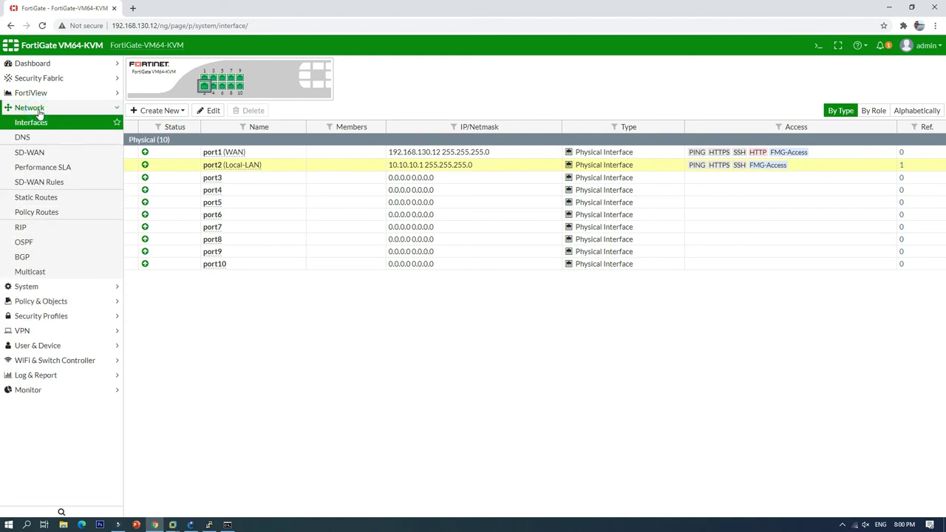
{"action": "left_click", "coordinate": [39, 198]}
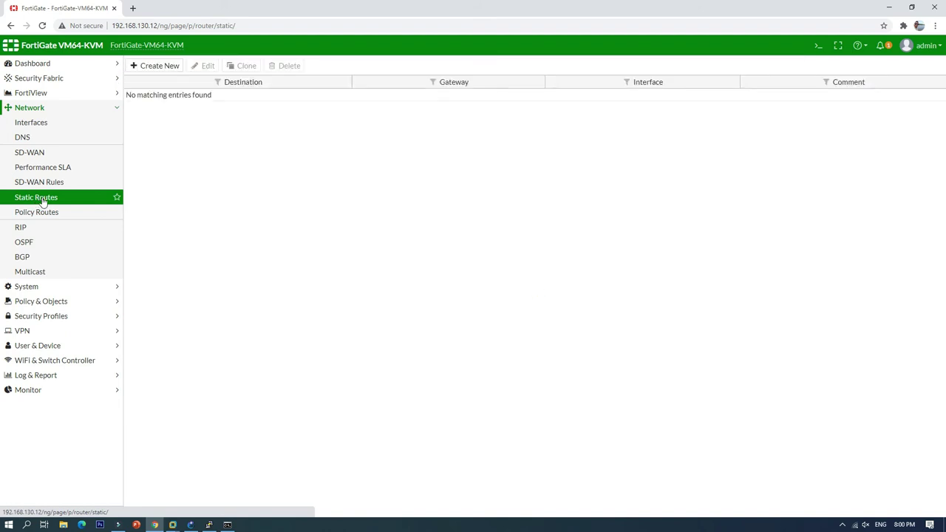
{"action": "left_click", "coordinate": [166, 66]}
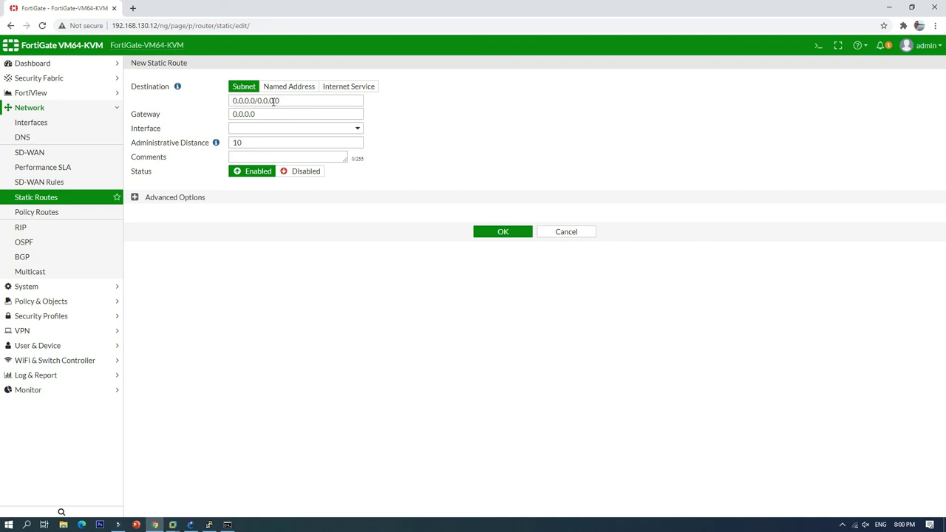
{"action": "left_click_drag", "start_coordinate": [285, 100], "coordinate": [211, 101]}
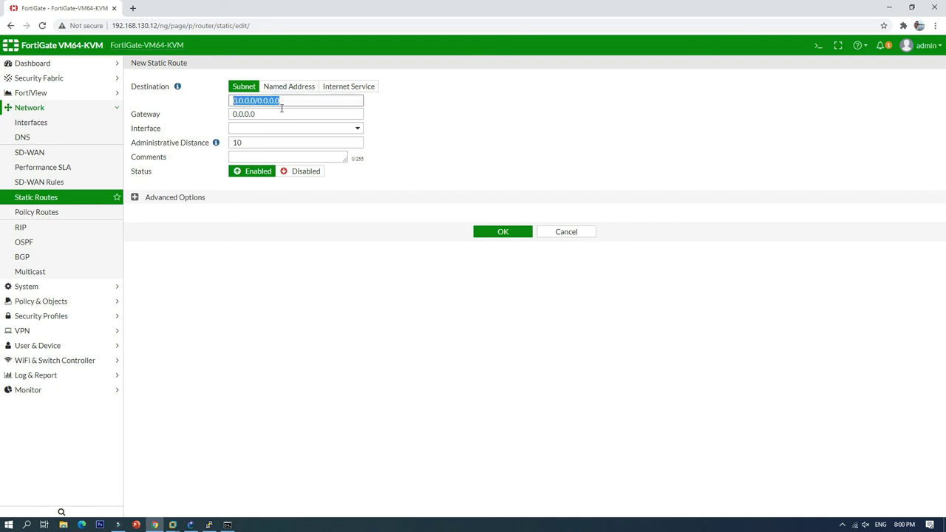
{"action": "left_click_drag", "start_coordinate": [264, 114], "coordinate": [194, 118]}
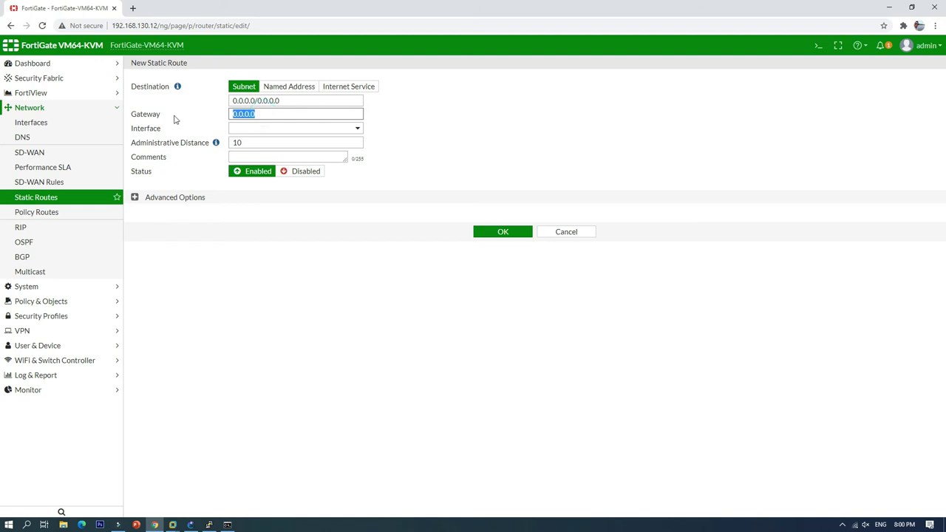
{"action": "type", "text": "192.168.130"}
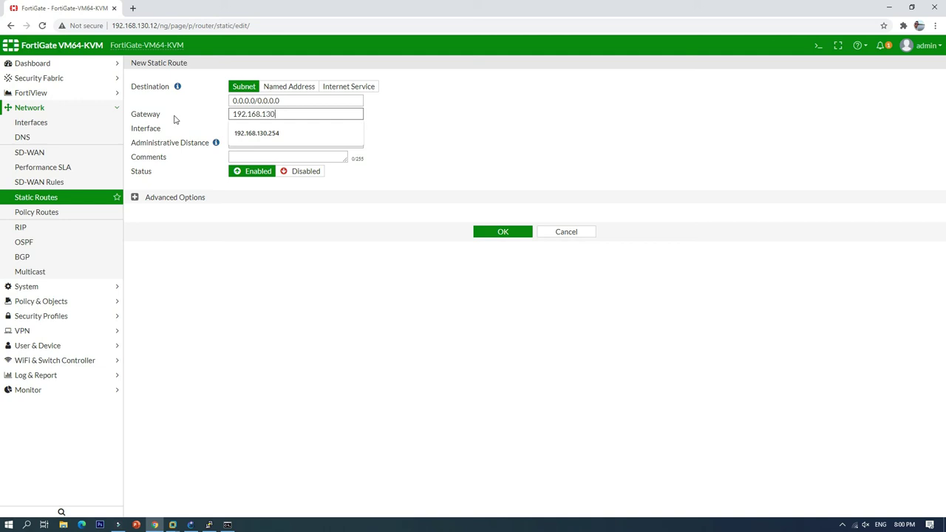
{"action": "type", "text": ".254"}
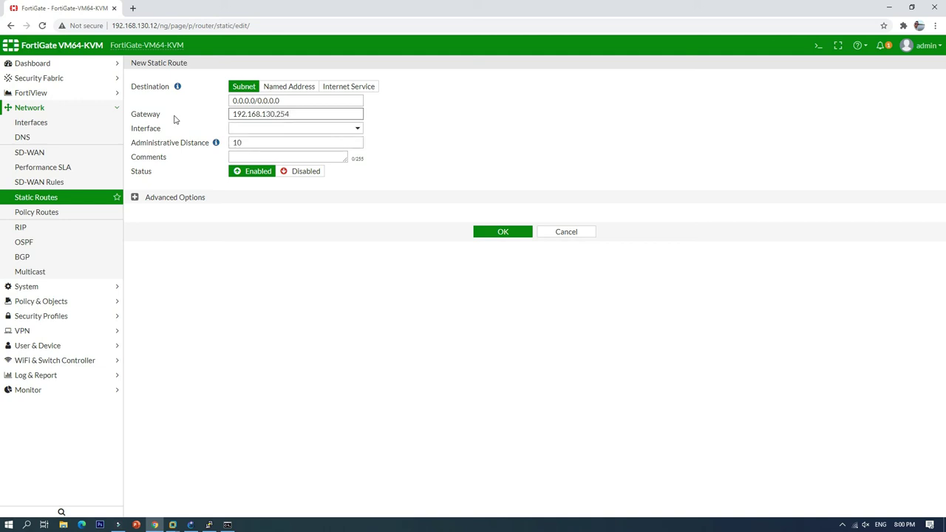
{"action": "left_click", "coordinate": [312, 132]}
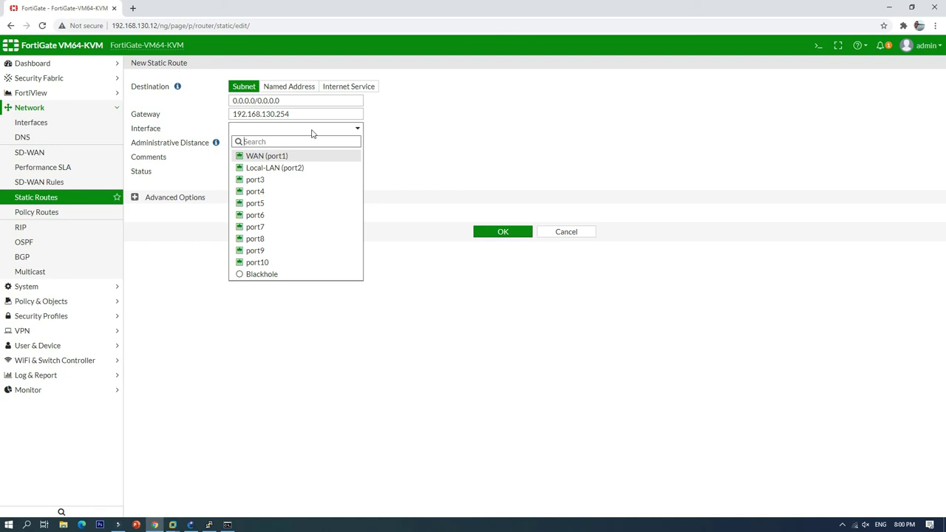
{"action": "left_click", "coordinate": [273, 158]}
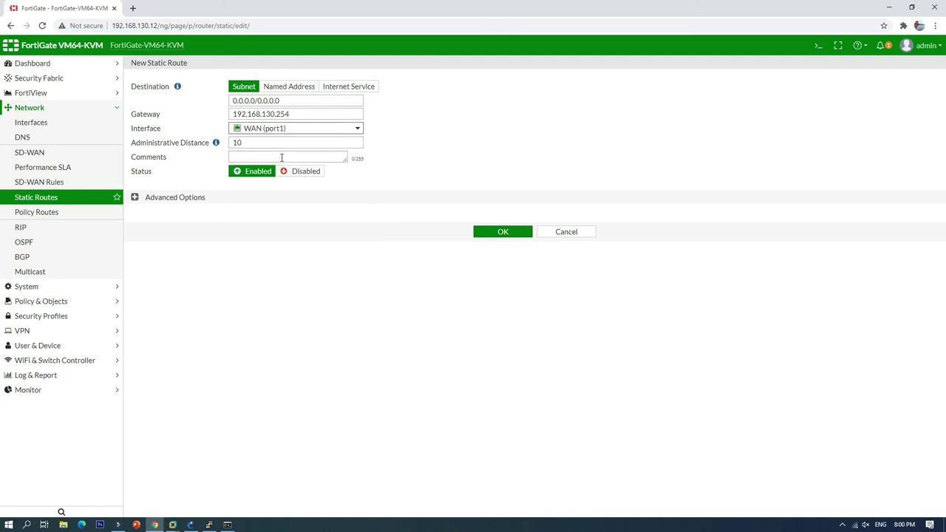
{"action": "left_click", "coordinate": [500, 232]}
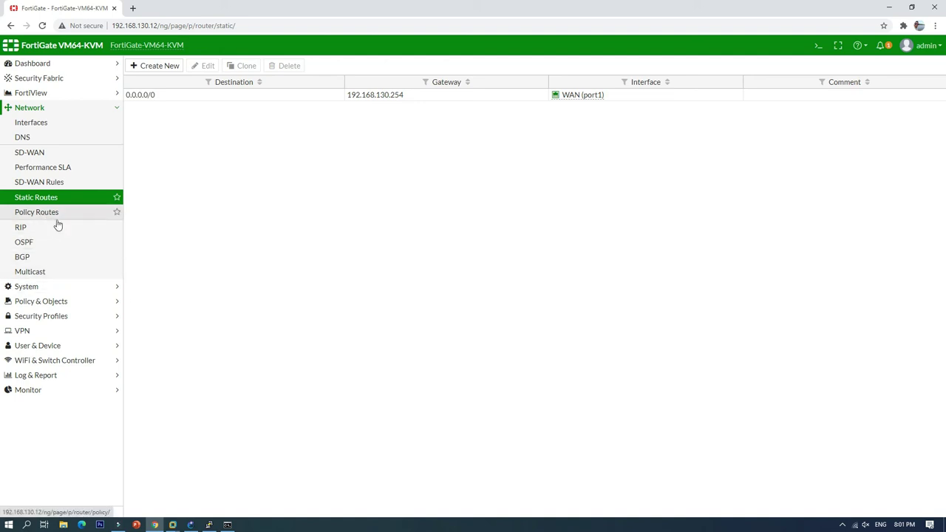
Step: Start a new IPv4 policy named "Allow Local LAN to internet" with incoming interface Local-LAN (port2) and outgoing interface WAN (port1)
{"action": "left_click", "coordinate": [51, 302]}
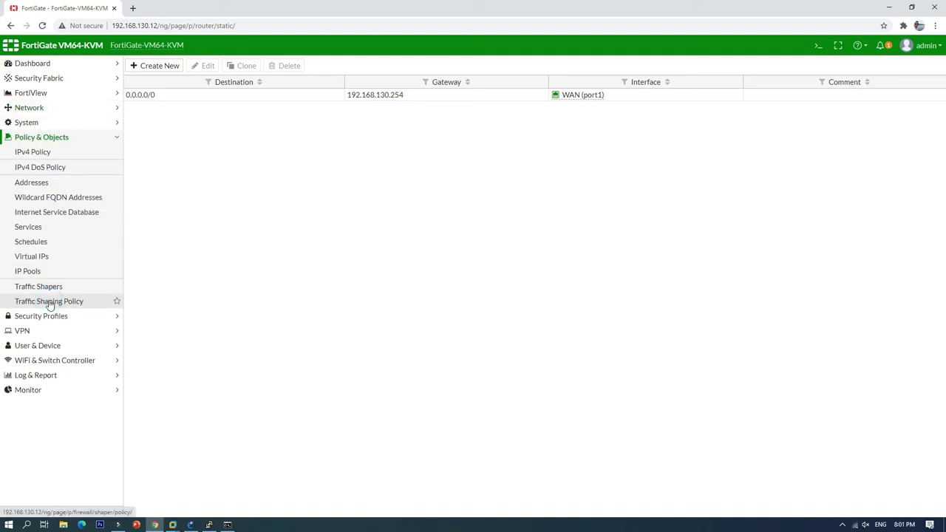
{"action": "left_click", "coordinate": [35, 153]}
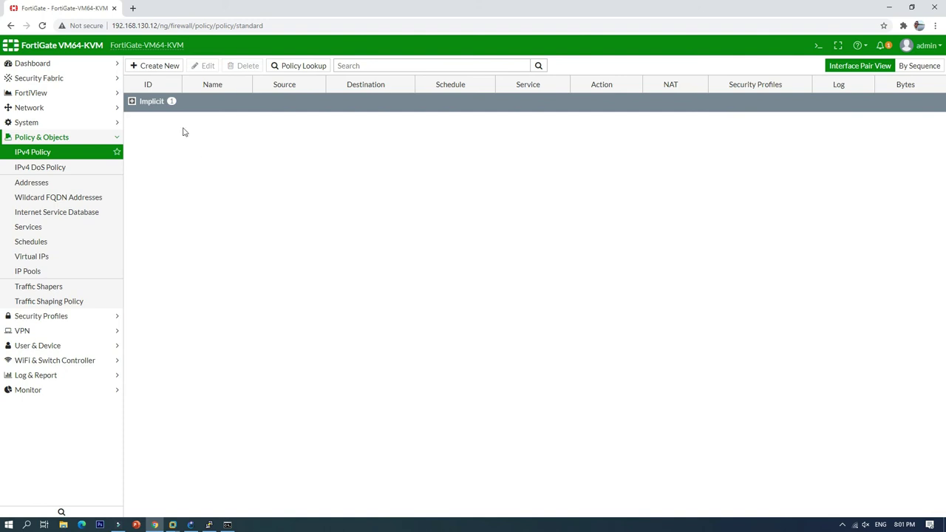
{"action": "left_click", "coordinate": [156, 65]}
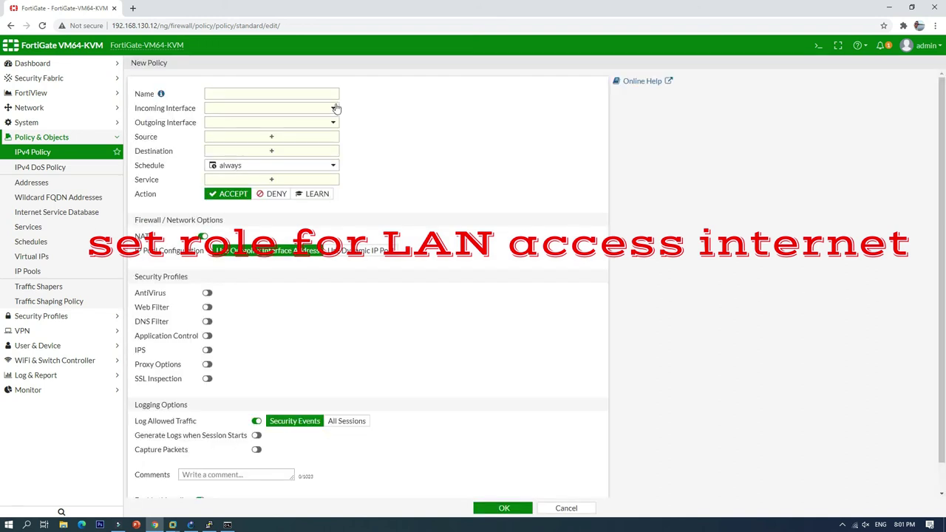
{"action": "left_click", "coordinate": [269, 93]}
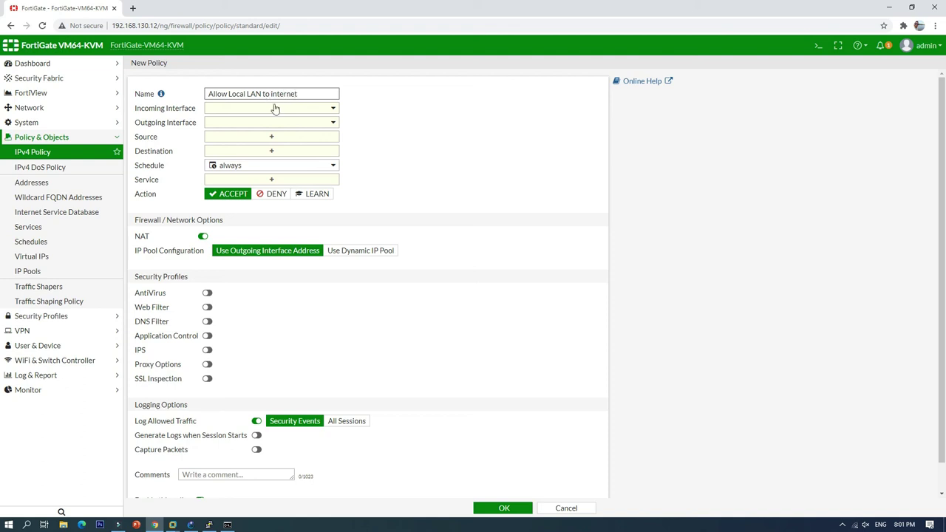
{"action": "left_click", "coordinate": [281, 109]}
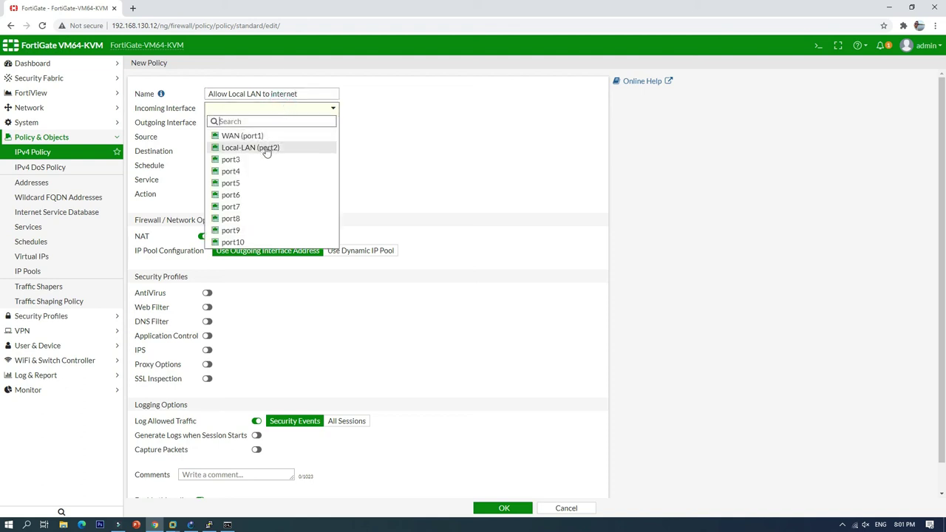
{"action": "left_click", "coordinate": [265, 147]}
{"action": "left_click", "coordinate": [260, 124]}
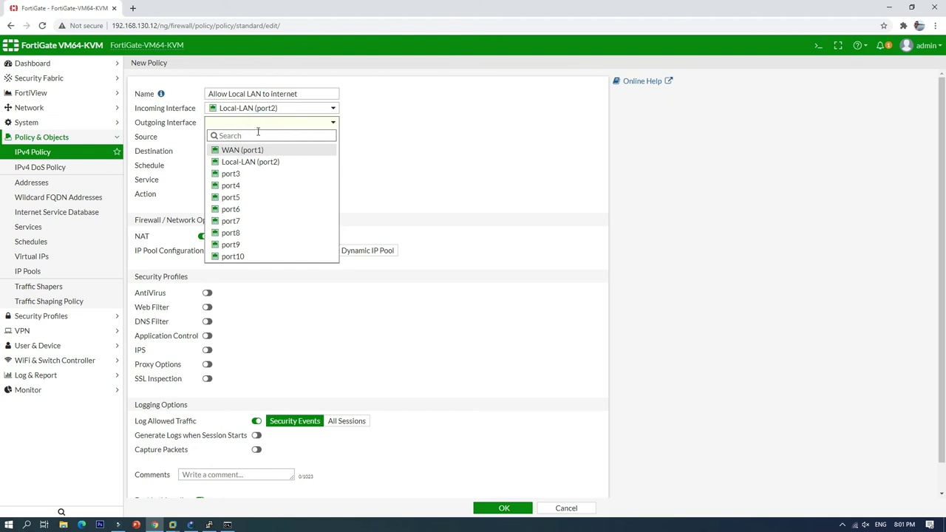
{"action": "left_click", "coordinate": [258, 150]}
Step: Set the policy's source and destination addresses to all and its service to ALL
{"action": "left_click", "coordinate": [271, 138]}
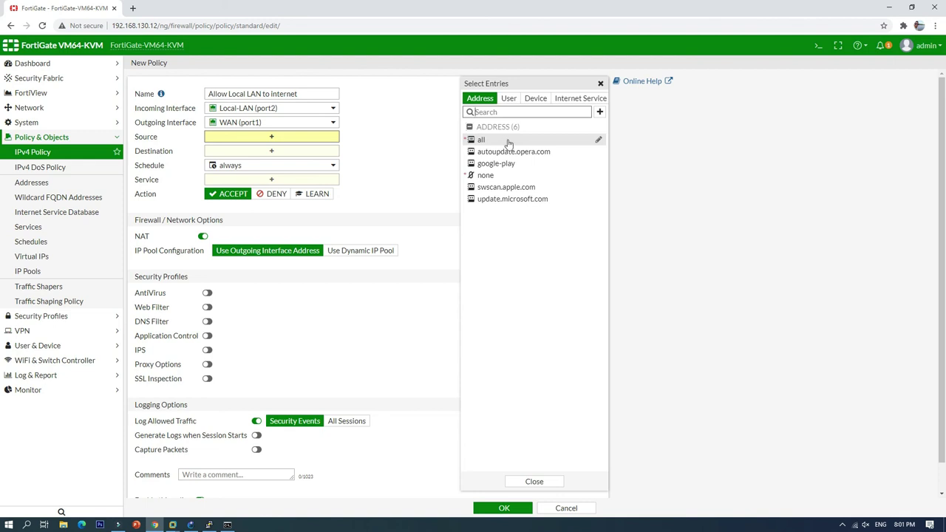
{"action": "left_click", "coordinate": [509, 142]}
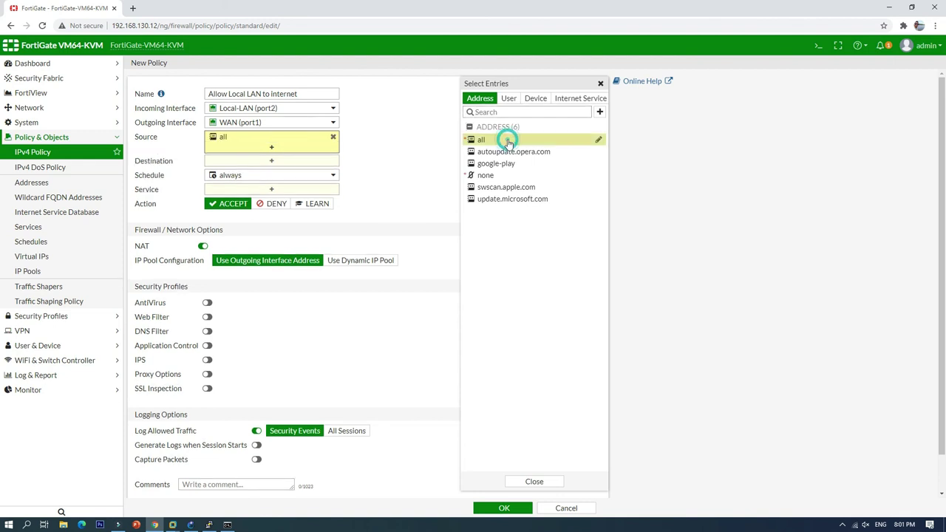
{"action": "left_click", "coordinate": [416, 127]}
{"action": "left_click", "coordinate": [270, 162]}
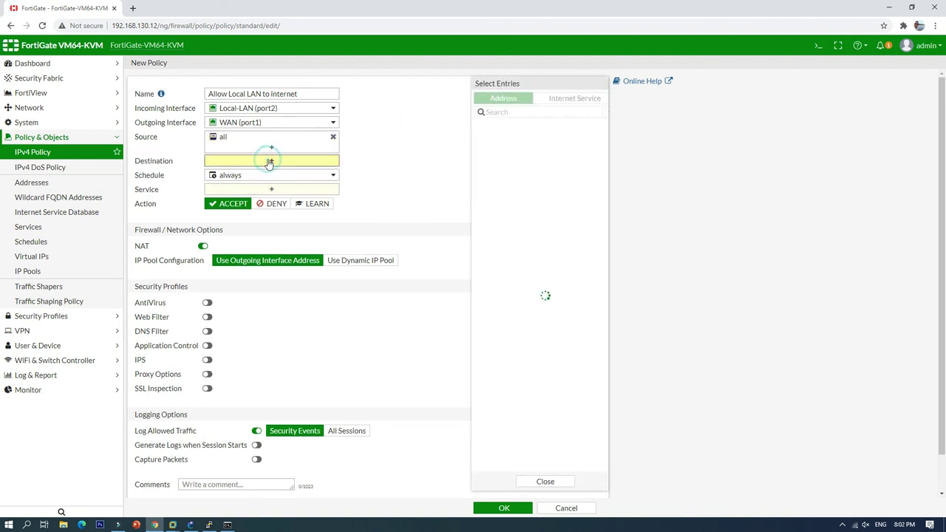
{"action": "left_click", "coordinate": [493, 140]}
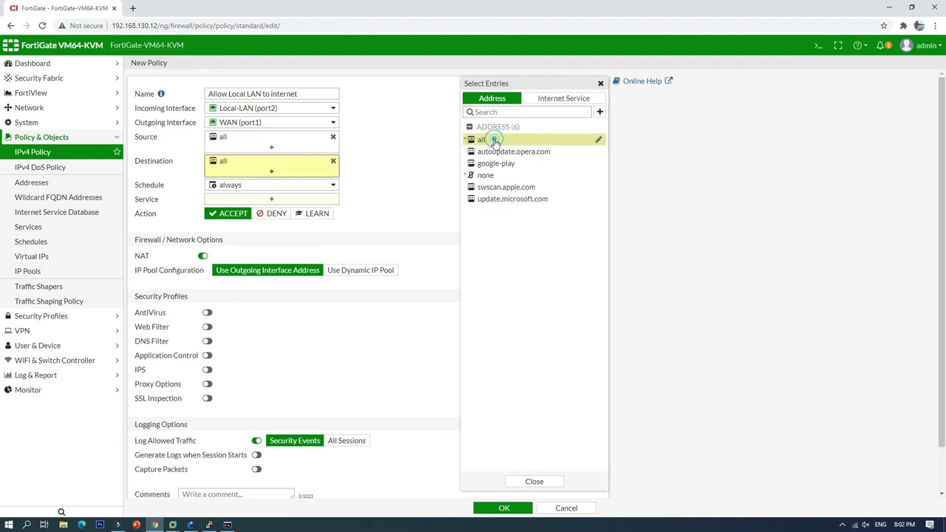
{"action": "left_click", "coordinate": [400, 157]}
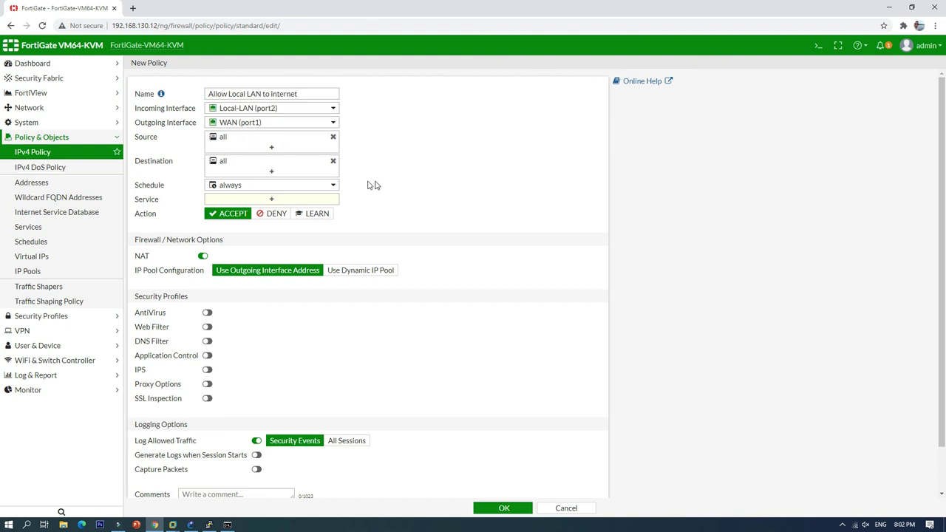
{"action": "left_click", "coordinate": [271, 200]}
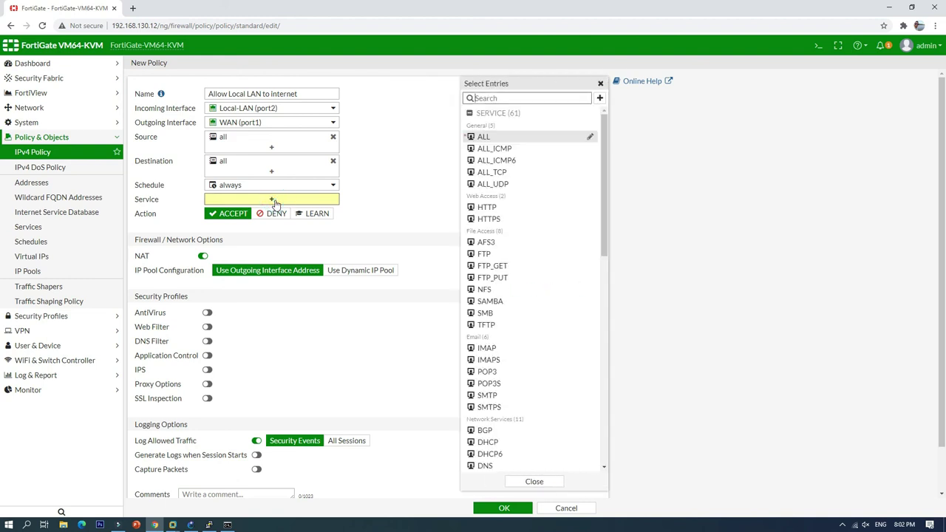
{"action": "left_click", "coordinate": [483, 137]}
{"action": "left_click", "coordinate": [394, 166]}
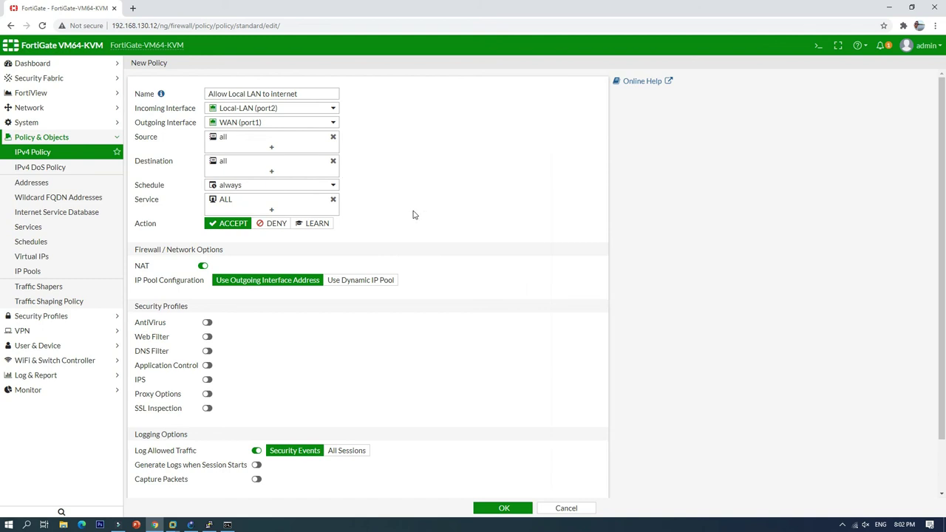
Step: Review the policy's NAT, security profile and logging options, and save the policy
{"action": "scroll", "coordinate": [364, 370], "scroll_direction": "down", "scroll_amount": 2}
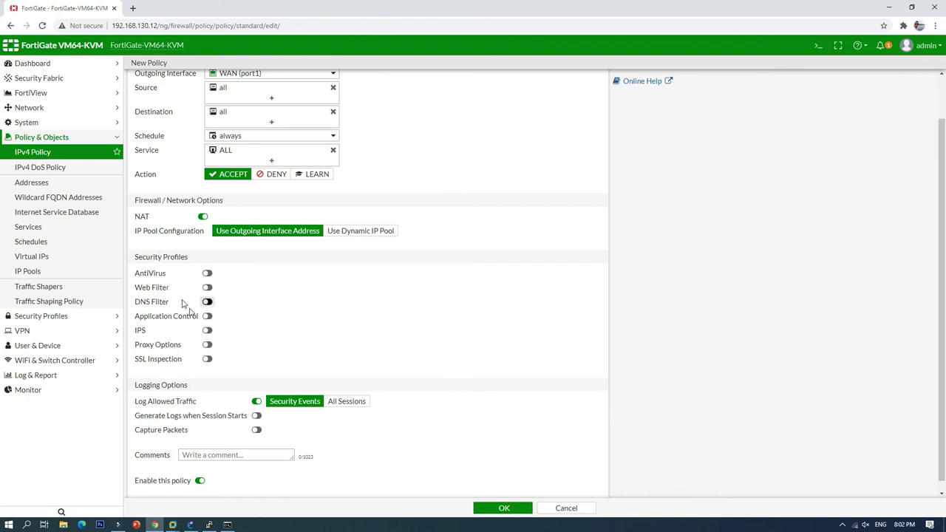
{"action": "scroll", "coordinate": [439, 313], "scroll_direction": "down", "scroll_amount": 1}
{"action": "scroll", "coordinate": [437, 281], "scroll_direction": "up", "scroll_amount": 2}
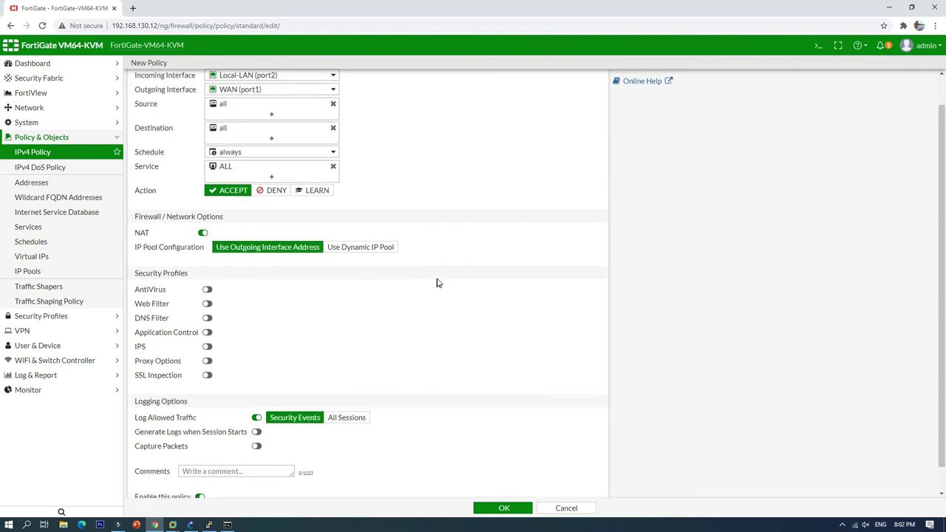
{"action": "scroll", "coordinate": [439, 274], "scroll_direction": "down", "scroll_amount": 1}
{"action": "scroll", "coordinate": [435, 319], "scroll_direction": "down", "scroll_amount": 1}
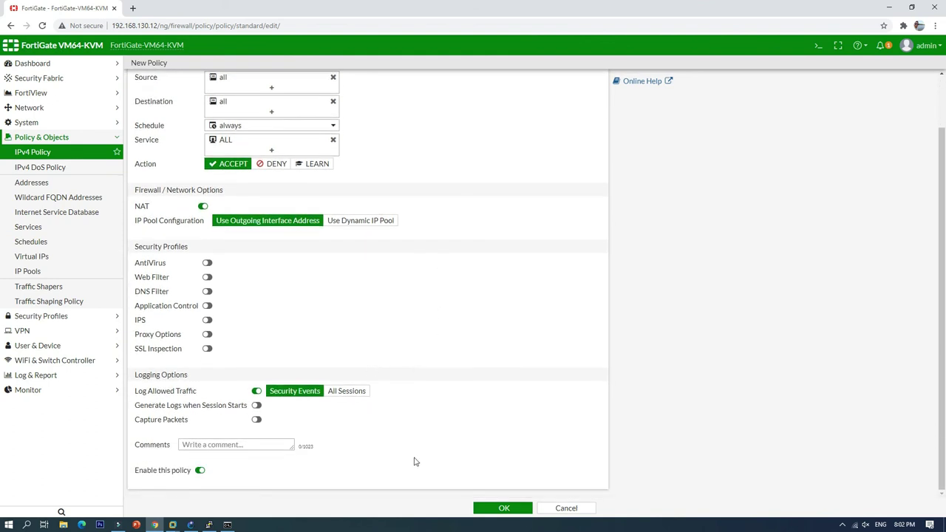
{"action": "left_click", "coordinate": [505, 508]}
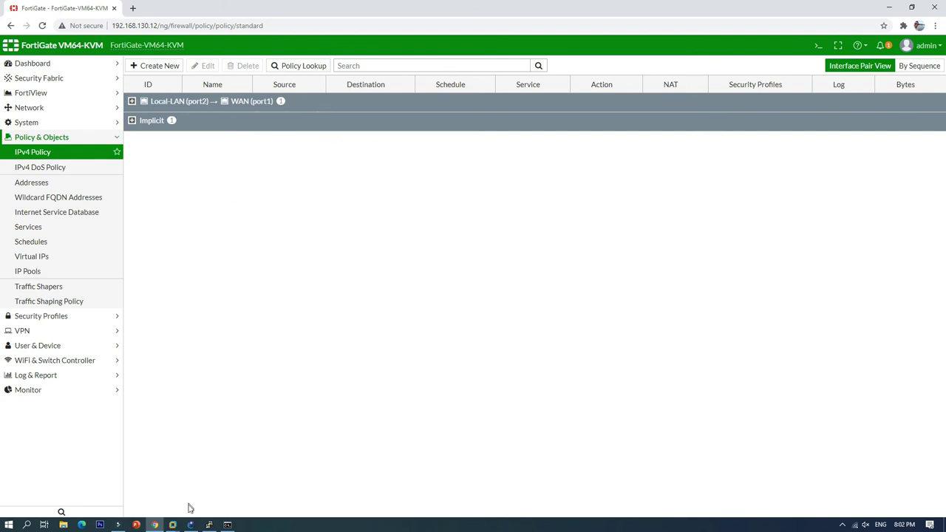
{"action": "mouse_move", "coordinate": [172, 525]}
{"action": "left_click", "coordinate": [253, 465]}
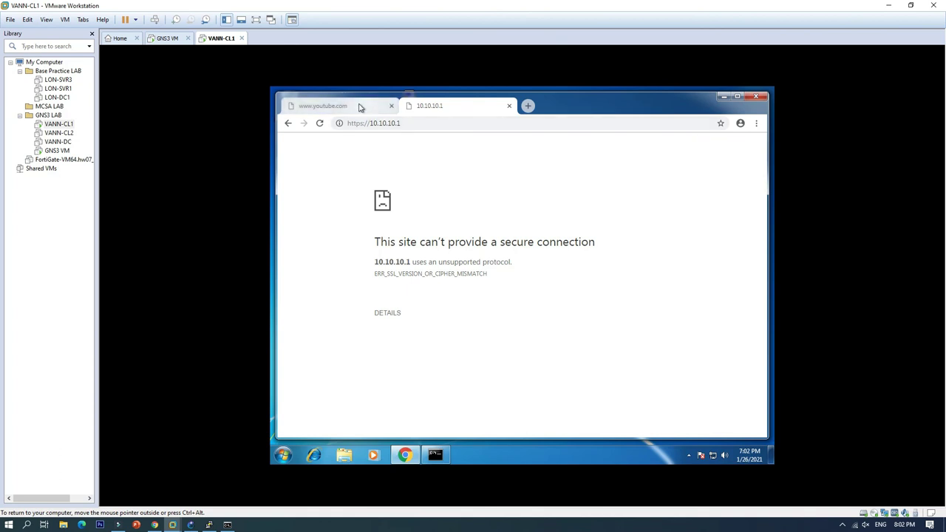
{"action": "left_click", "coordinate": [508, 106]}
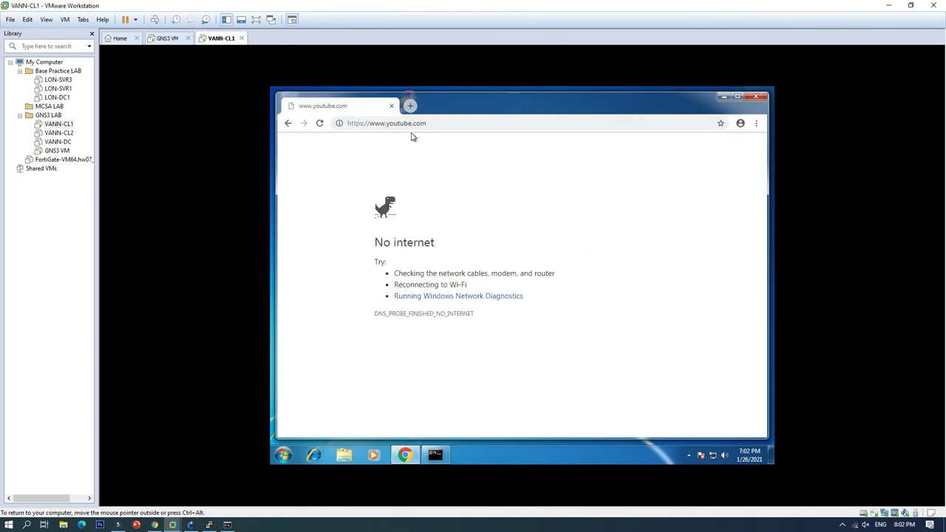
{"action": "left_click", "coordinate": [443, 123]}
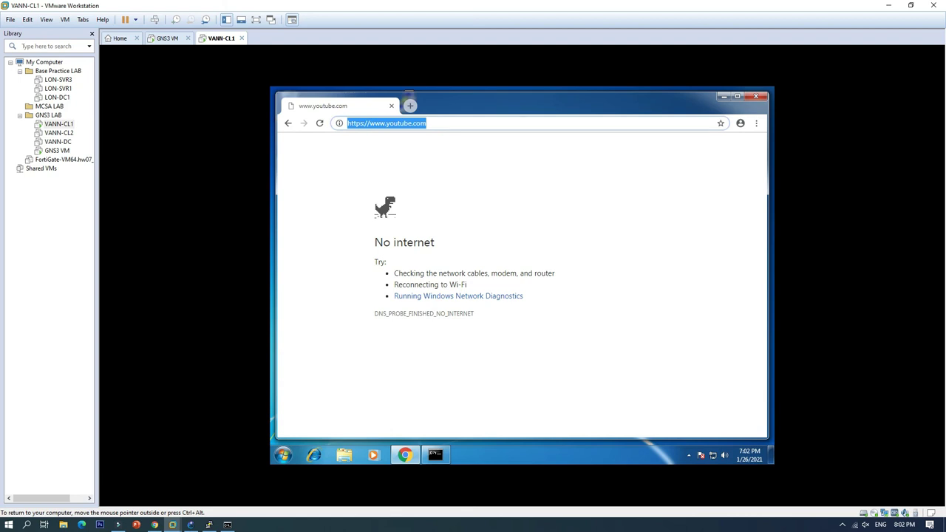
{"action": "left_click", "coordinate": [470, 123]}
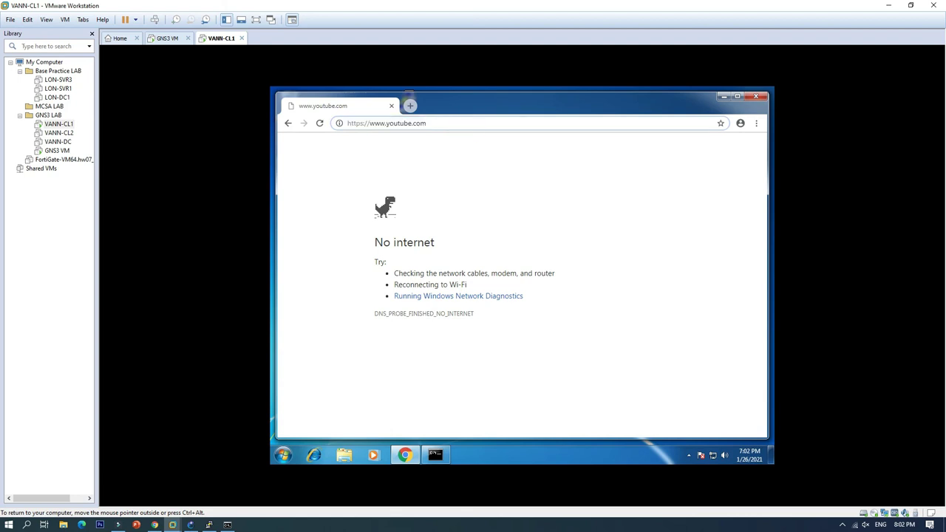
{"action": "left_click", "coordinate": [319, 123]}
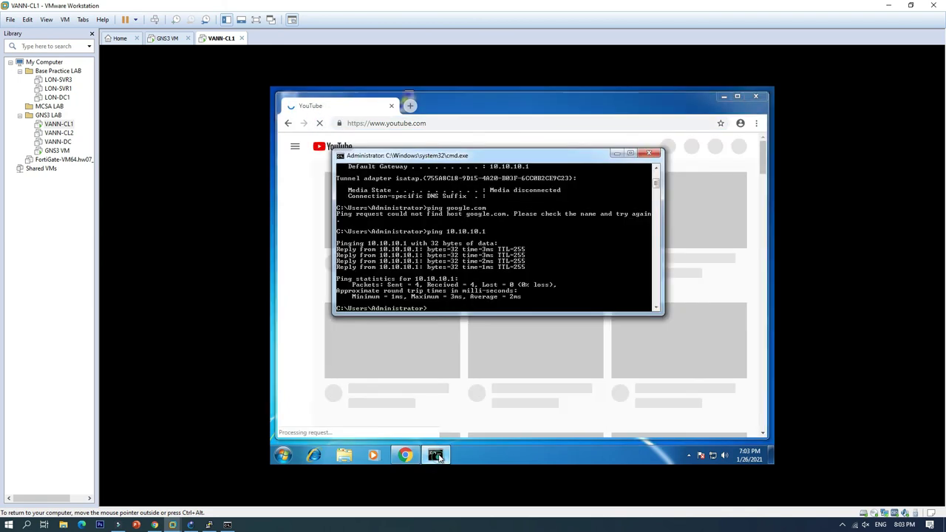
Step: Ping google.com and 8.8.8.8 from the client's command prompt to test its internet connectivity, and minimize the prompt
{"action": "key", "text": "alt+Tab"}
{"action": "key", "text": "Up"}
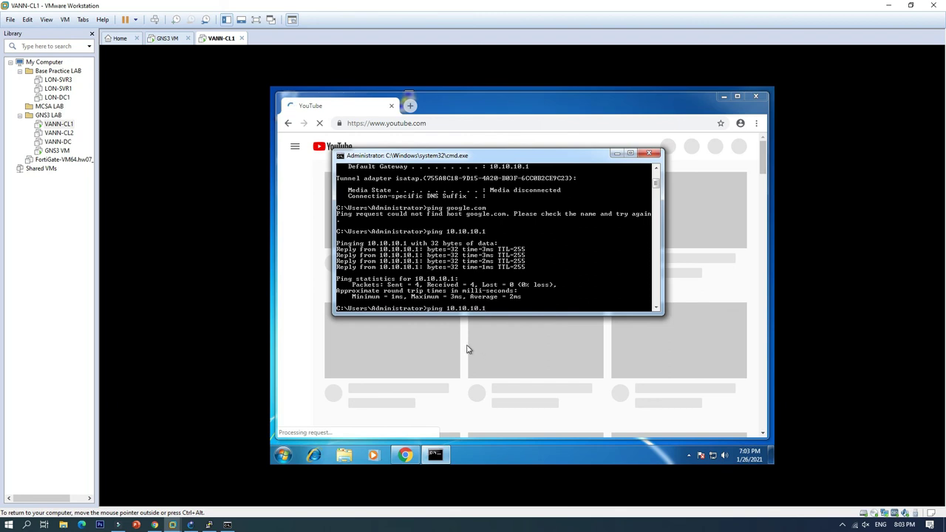
{"action": "key", "text": "Up"}
{"action": "key", "text": "Return"}
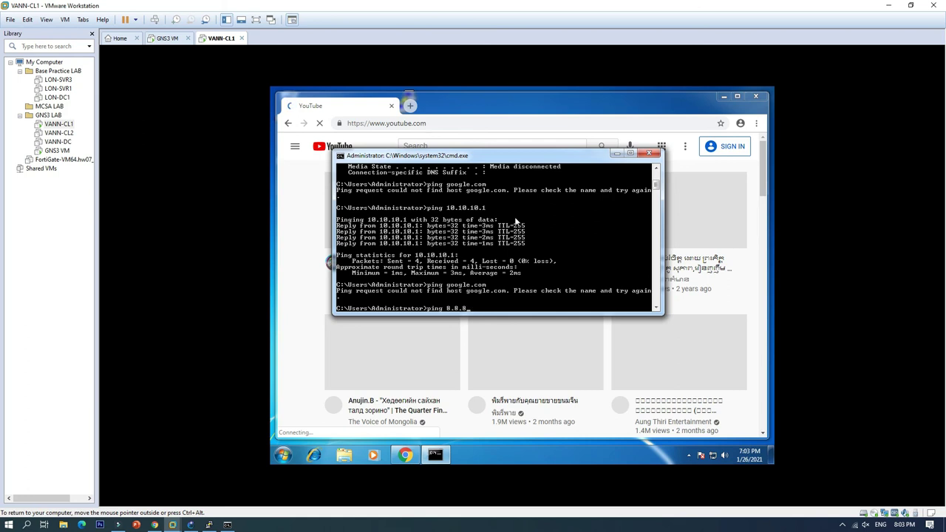
{"action": "key", "text": "Return"}
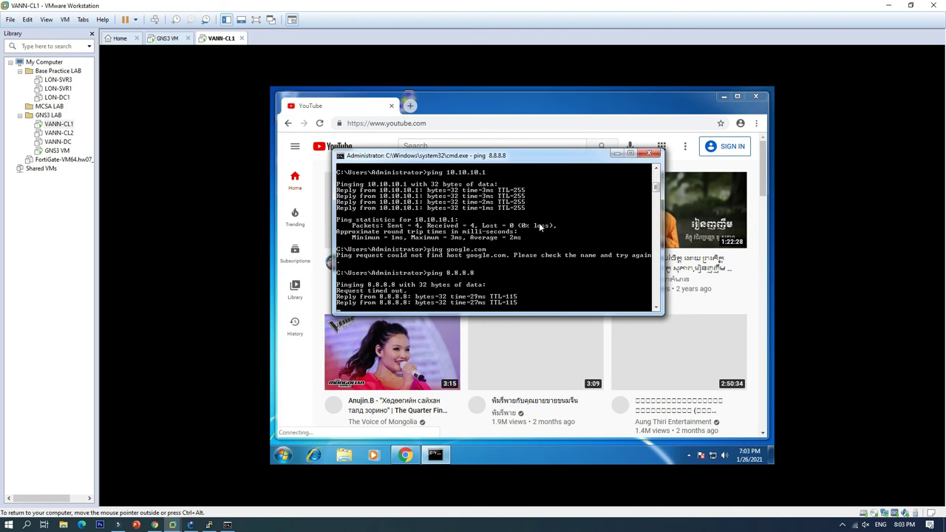
{"action": "left_click", "coordinate": [616, 153]}
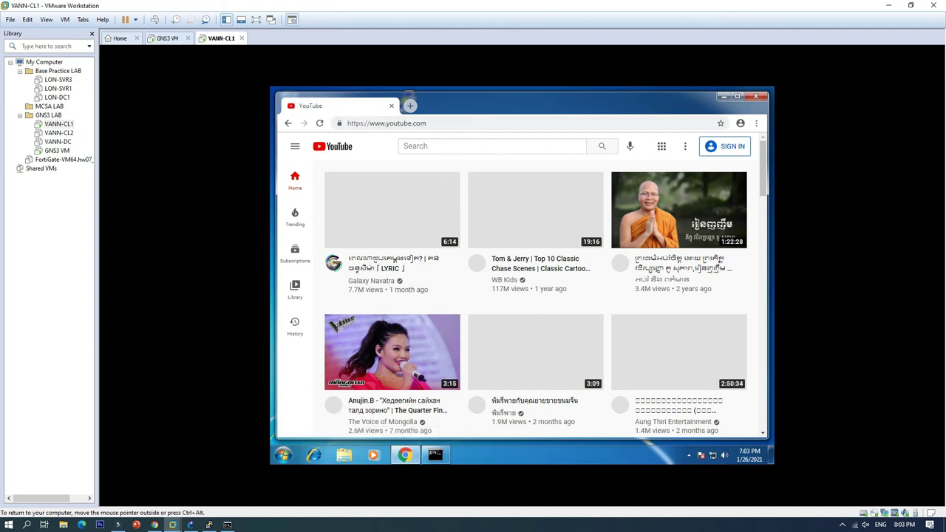
{"action": "left_click", "coordinate": [410, 107]}
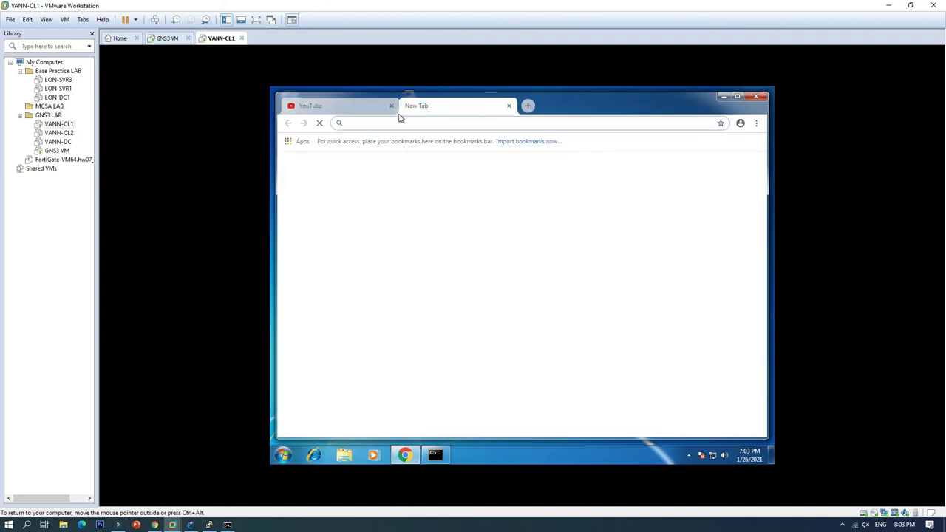
{"action": "type", "text": "ht"}
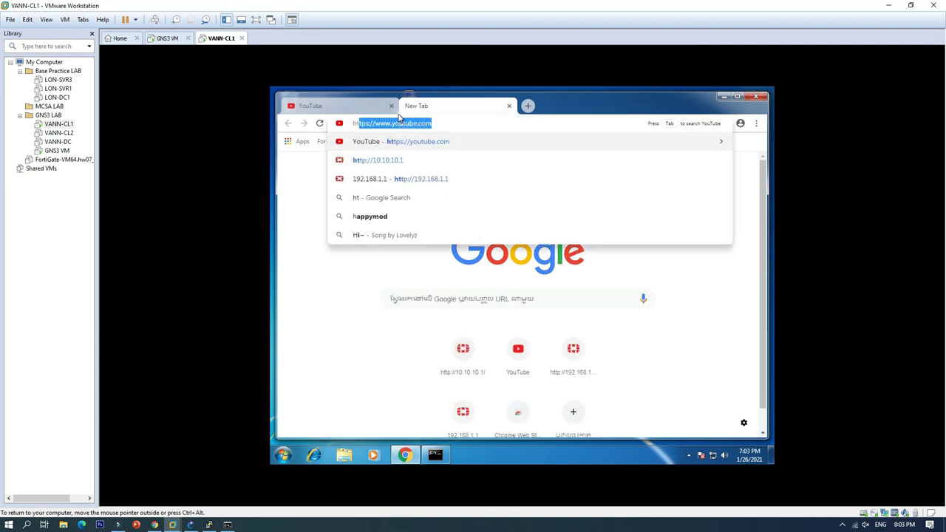
{"action": "type", "text": "tps://"}
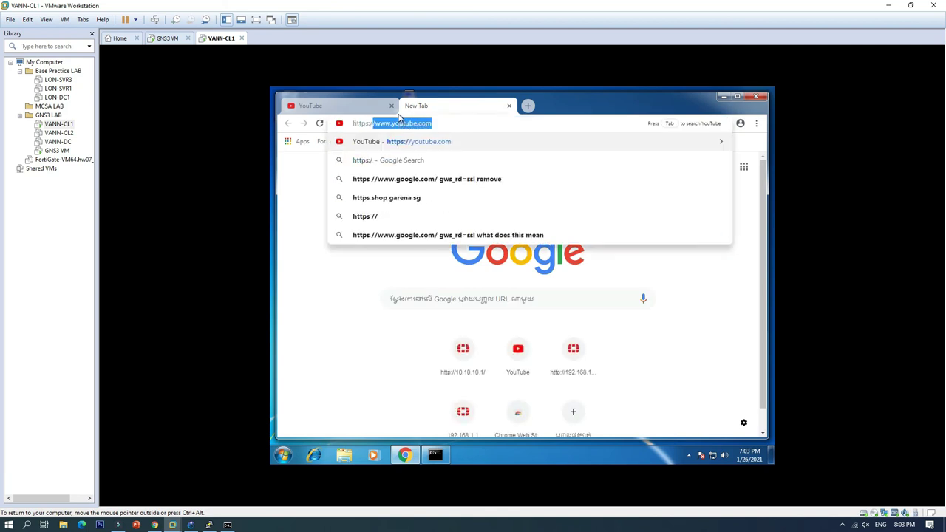
{"action": "type", "text": "10.10"}
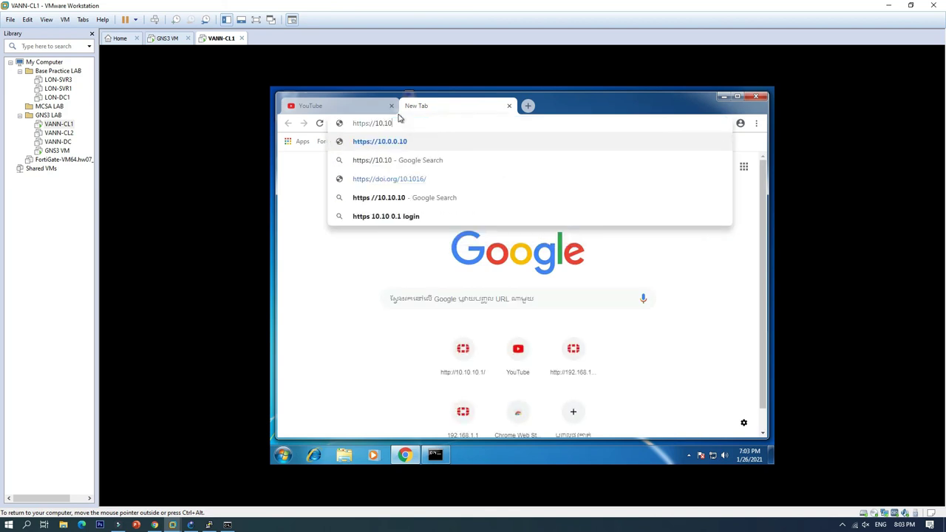
{"action": "type", "text": ".10"}
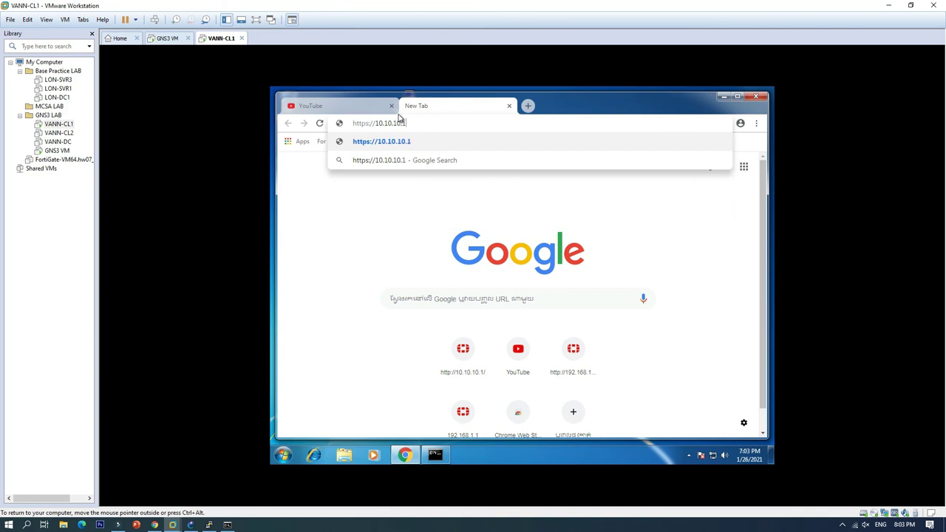
{"action": "type", "text": ".1"}
{"action": "key", "text": "Return"}
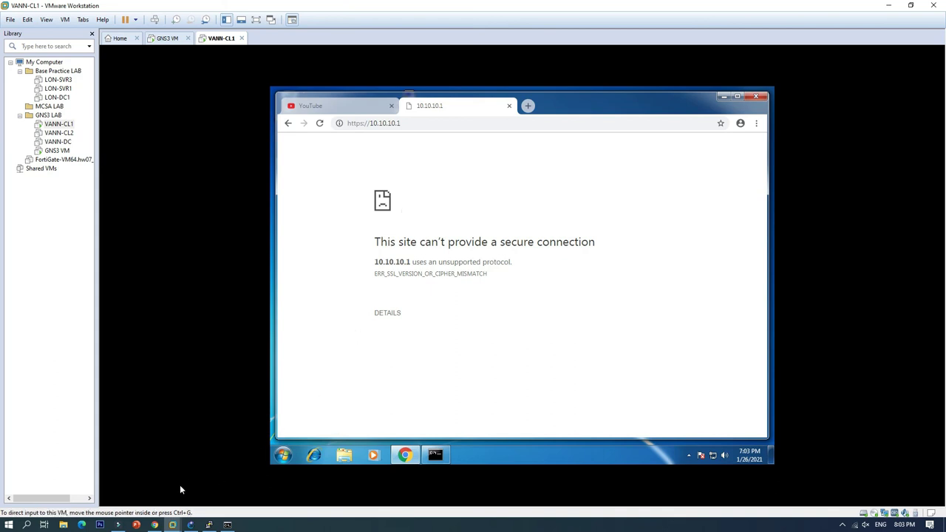
Step: Switch to the FortiGate web interface in Chrome, view its main dashboard, and bring up the network topology in GNS3
{"action": "left_click", "coordinate": [155, 525]}
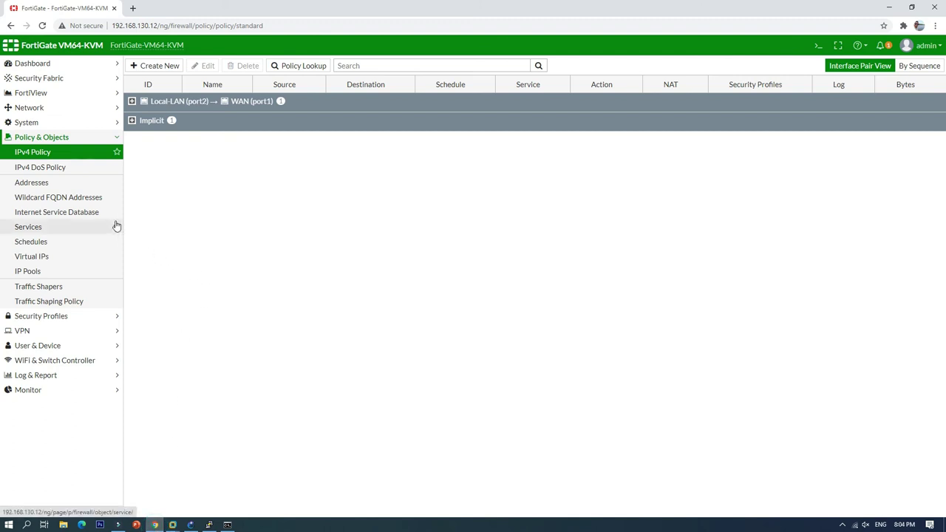
{"action": "left_click", "coordinate": [41, 64]}
{"action": "left_click", "coordinate": [31, 78]}
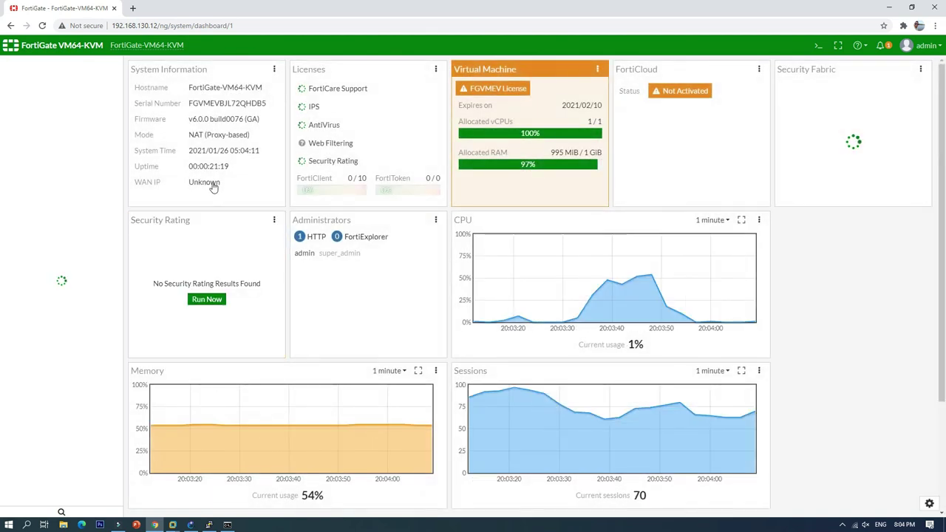
{"action": "left_click", "coordinate": [191, 524]}
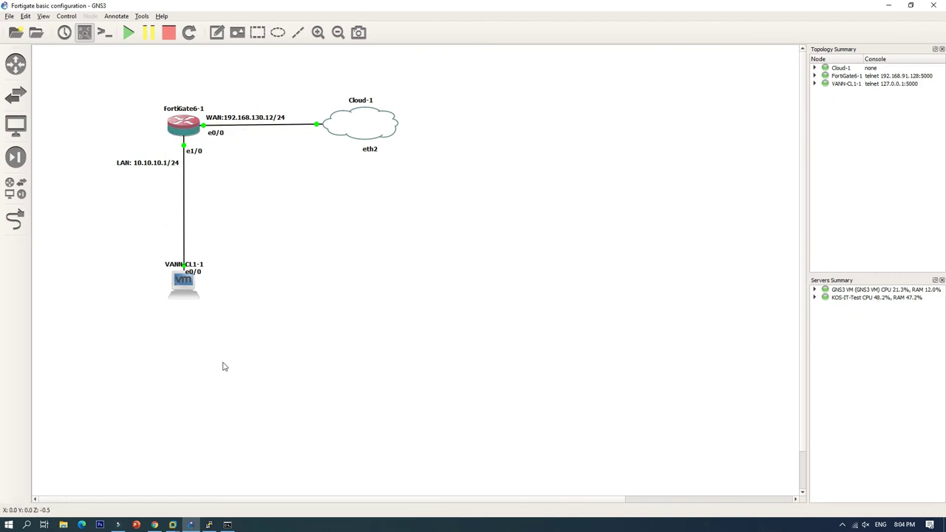
Step: Return to the FortiGate web interface in Chrome and review the WAN and Local-LAN interfaces, the static routes and the IPv4 policies
{"action": "left_click", "coordinate": [154, 525]}
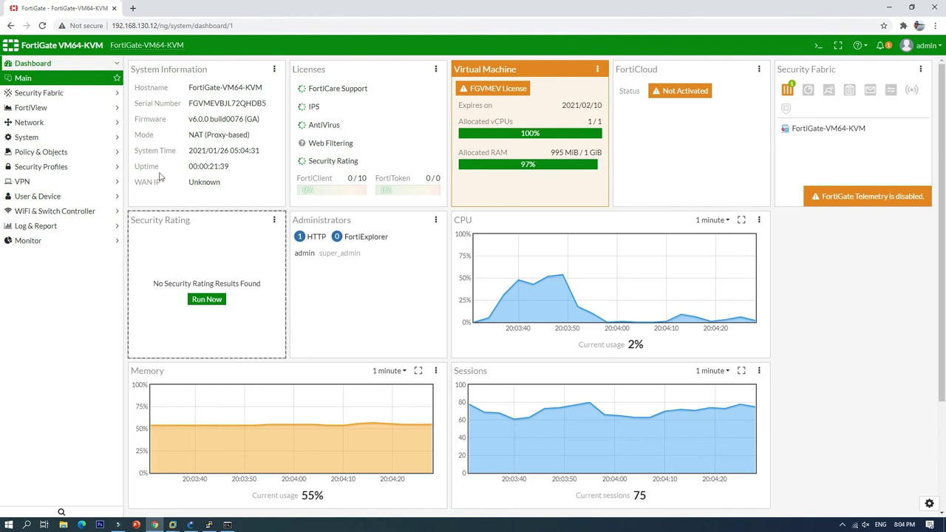
{"action": "left_click", "coordinate": [53, 125]}
{"action": "left_click", "coordinate": [54, 126]}
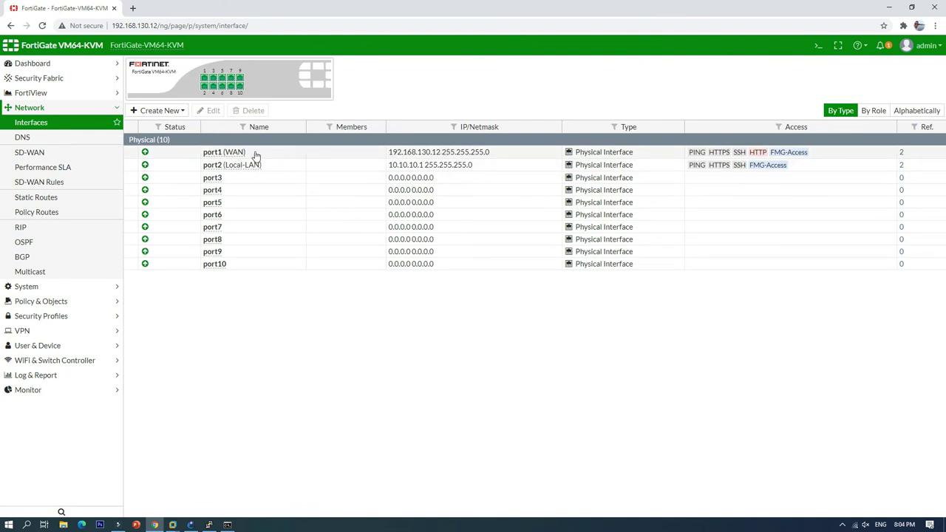
{"action": "left_click", "coordinate": [255, 154]}
{"action": "left_click", "coordinate": [275, 167]}
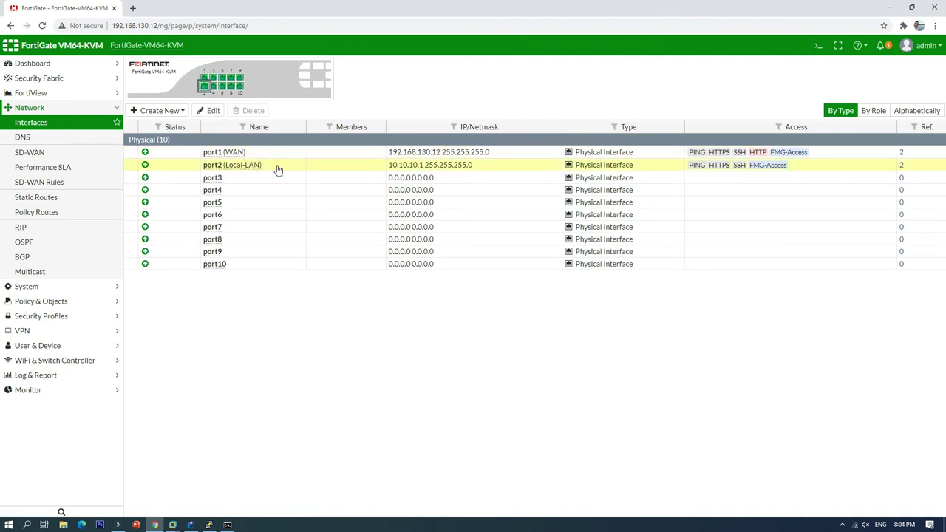
{"action": "left_click", "coordinate": [36, 200]}
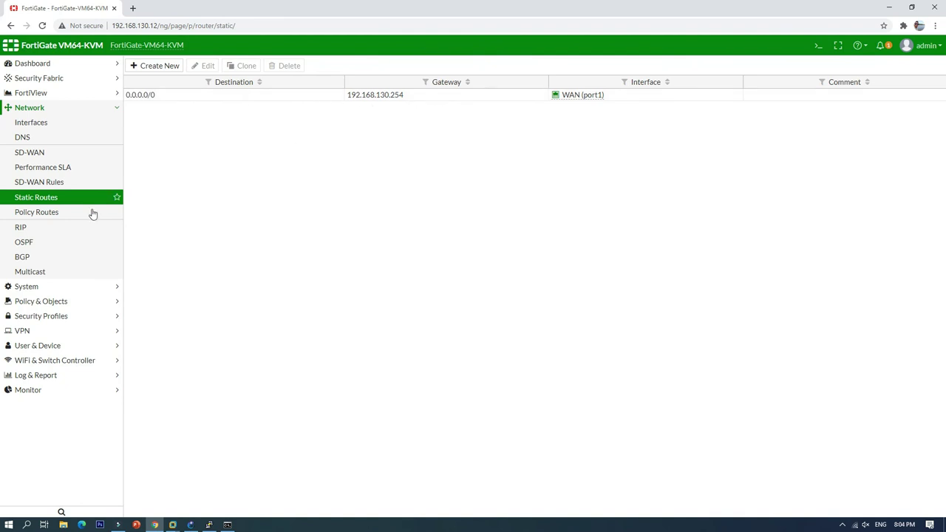
{"action": "left_click", "coordinate": [51, 302]}
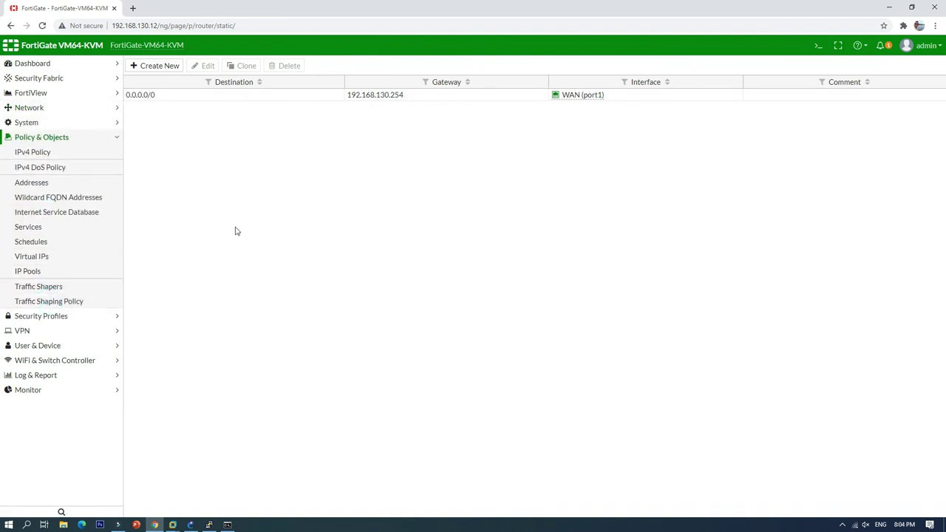
{"action": "left_click", "coordinate": [59, 153]}
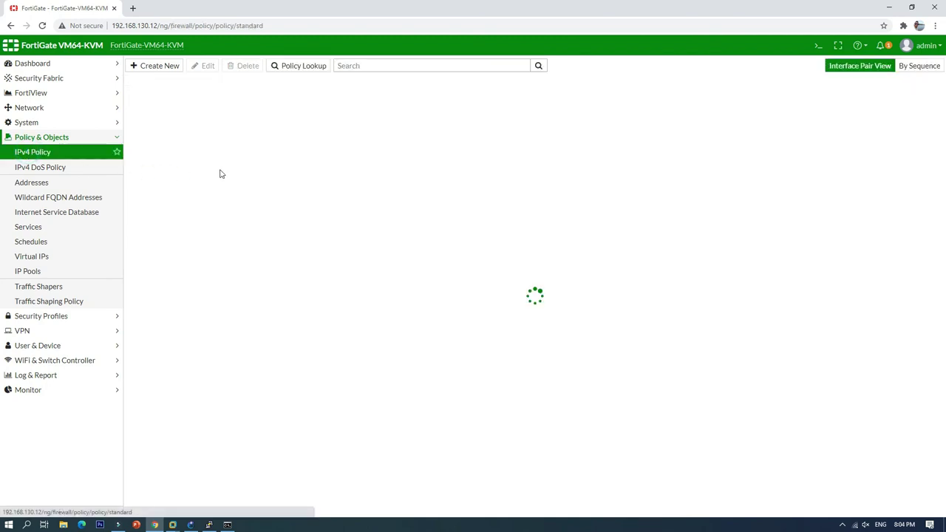